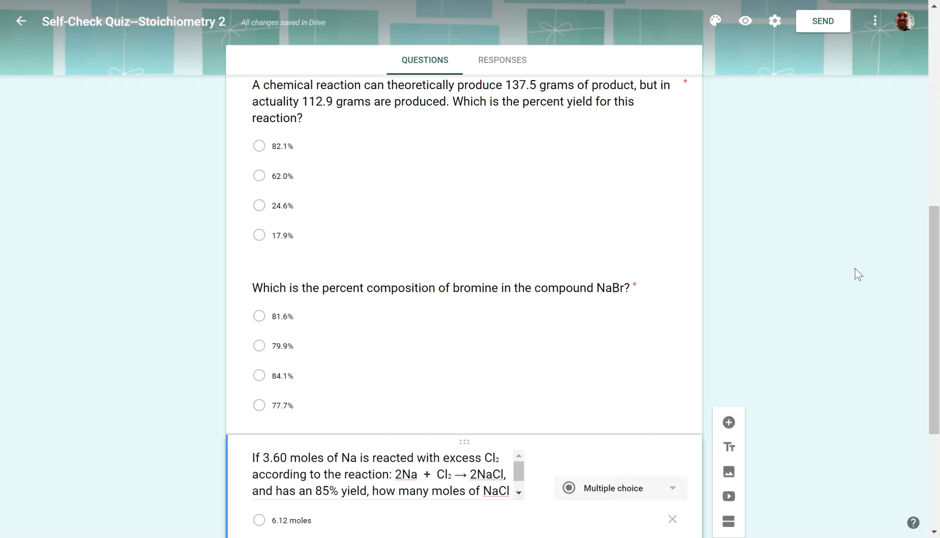
Turn the form into a quiz that releases grades immediately after each submission, and save the settings
{"action": "scroll", "coordinate": [799, 351], "scroll_direction": "down", "scroll_amount": 4}
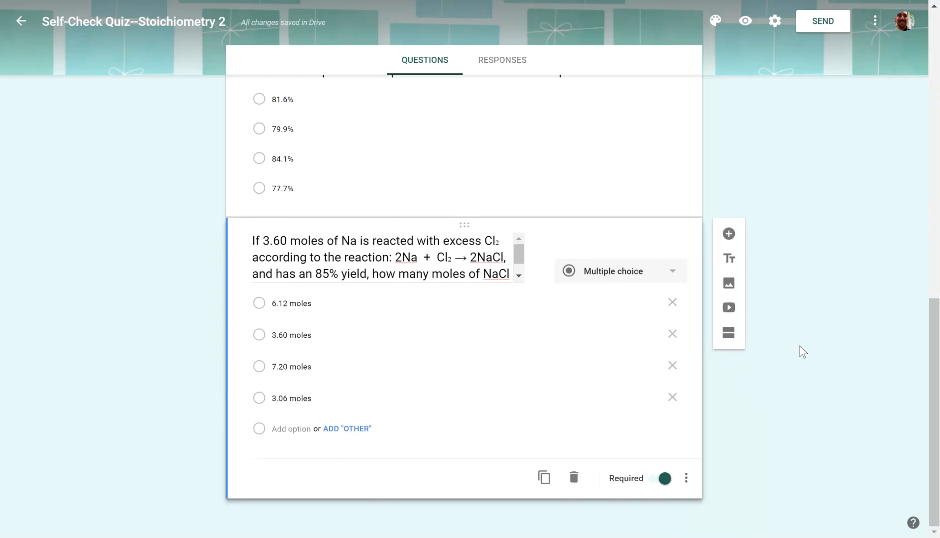
{"action": "scroll", "coordinate": [800, 351], "scroll_direction": "up", "scroll_amount": 4}
{"action": "scroll", "coordinate": [799, 346], "scroll_direction": "up", "scroll_amount": 7}
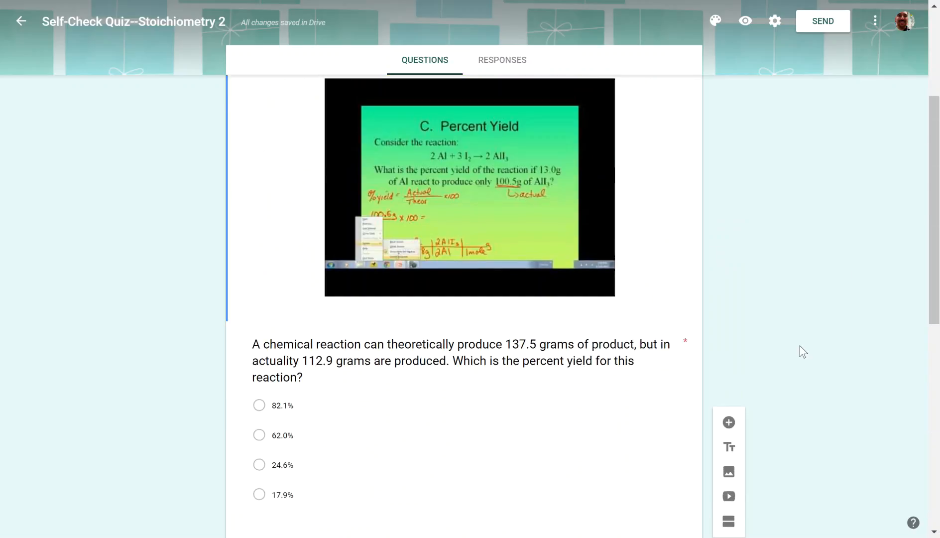
{"action": "scroll", "coordinate": [799, 346], "scroll_direction": "up", "scroll_amount": 2}
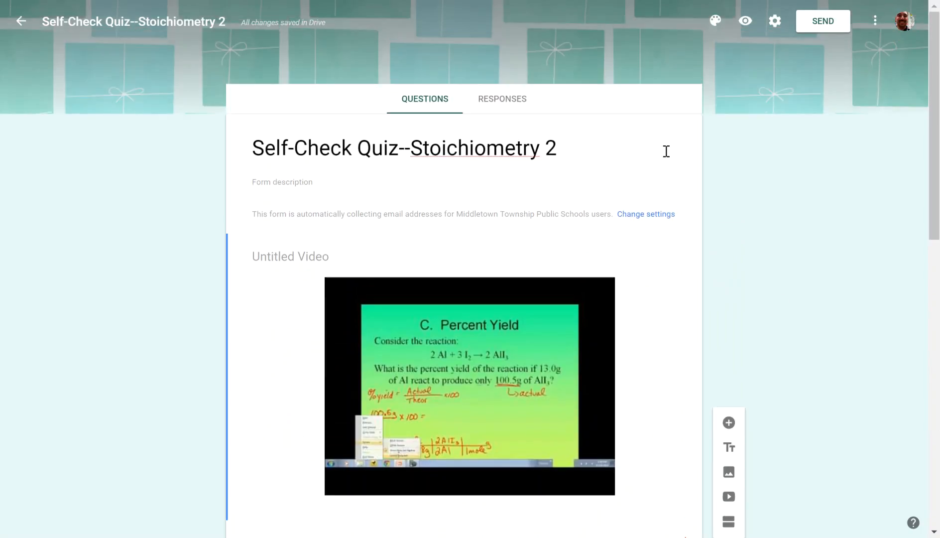
{"action": "left_click", "coordinate": [777, 29]}
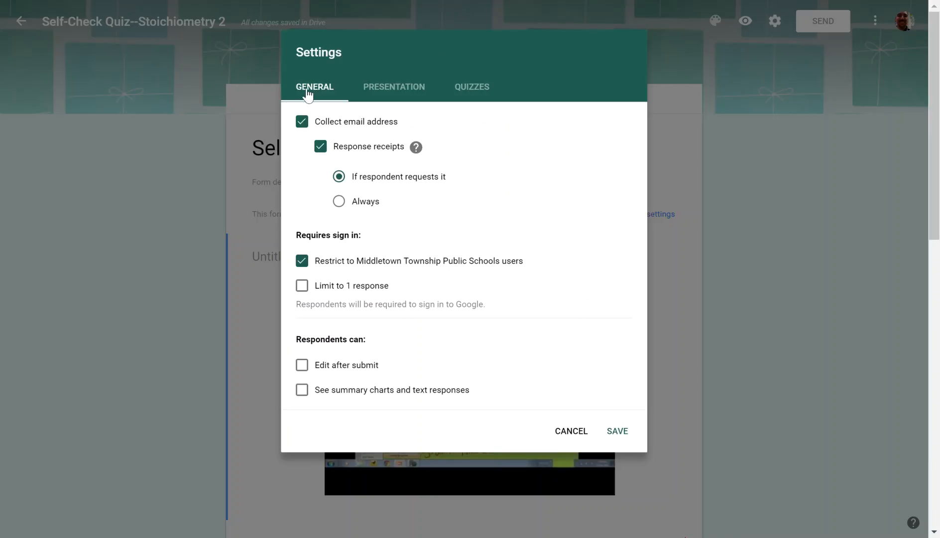
{"action": "left_click", "coordinate": [468, 94]}
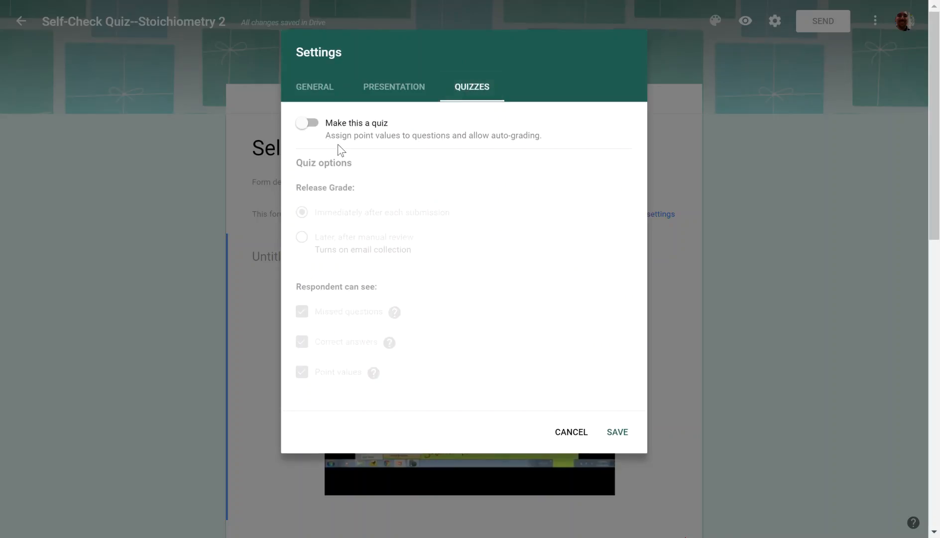
{"action": "left_click", "coordinate": [310, 124]}
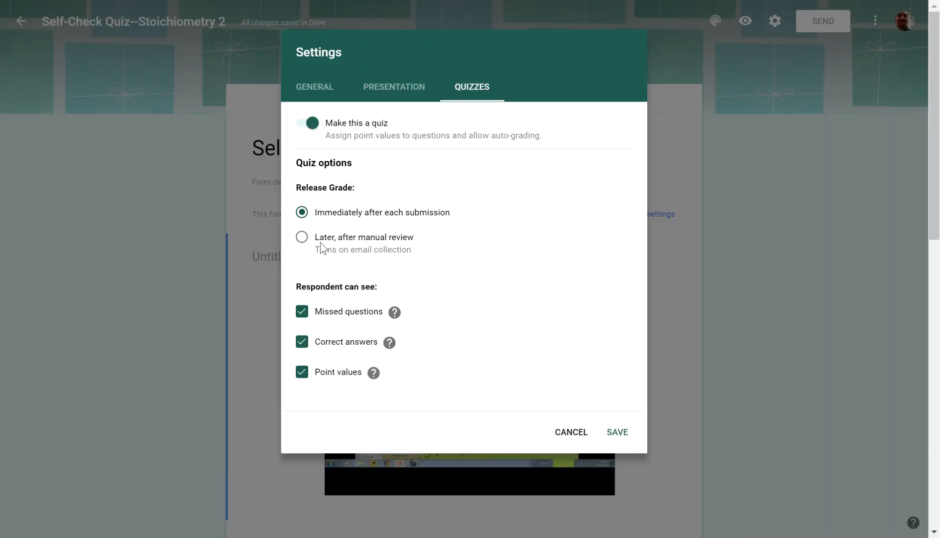
{"action": "left_click", "coordinate": [302, 237]}
{"action": "left_click", "coordinate": [301, 213]}
{"action": "left_click", "coordinate": [617, 432]}
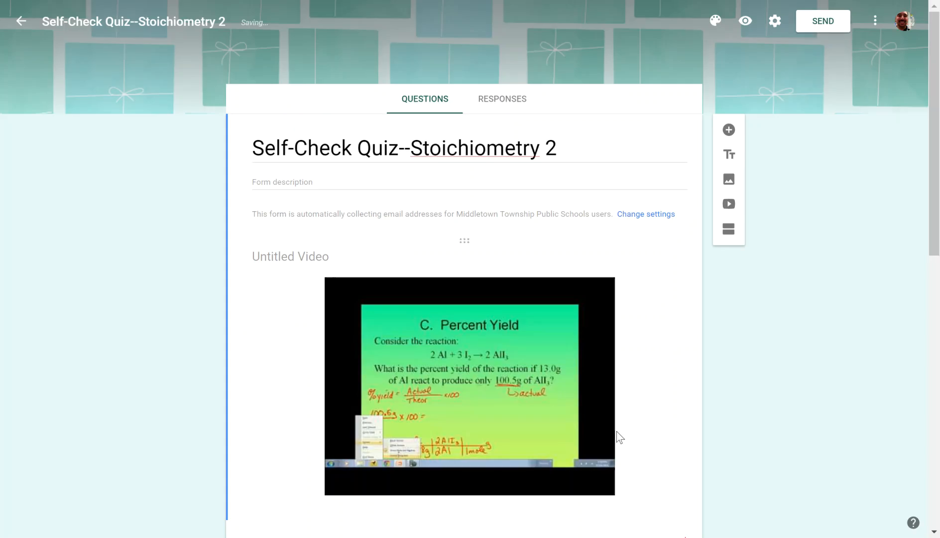
In the answer key of the percent yield question, assign 1 point and mark 82.1% as the correct answer
{"action": "scroll", "coordinate": [742, 379], "scroll_direction": "down", "scroll_amount": 8}
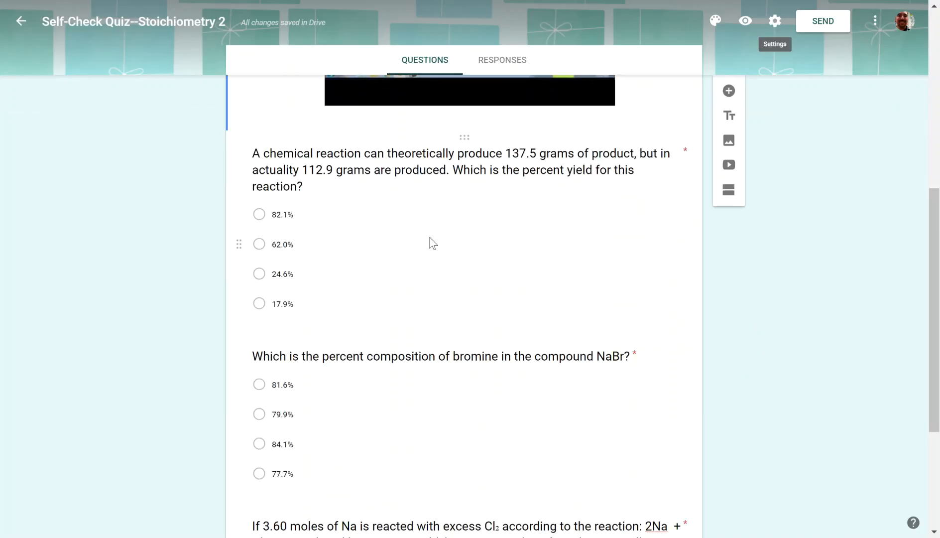
{"action": "left_click", "coordinate": [431, 243]}
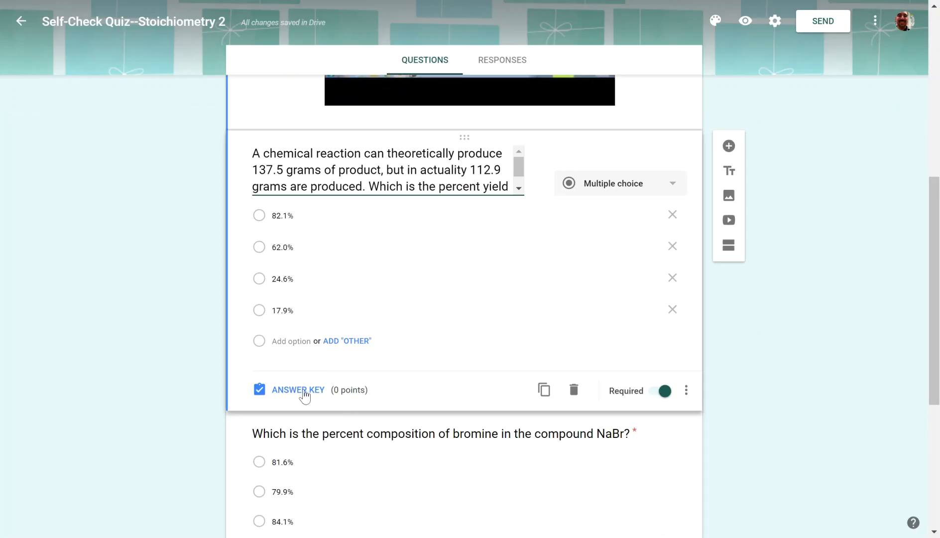
{"action": "left_click", "coordinate": [295, 390]}
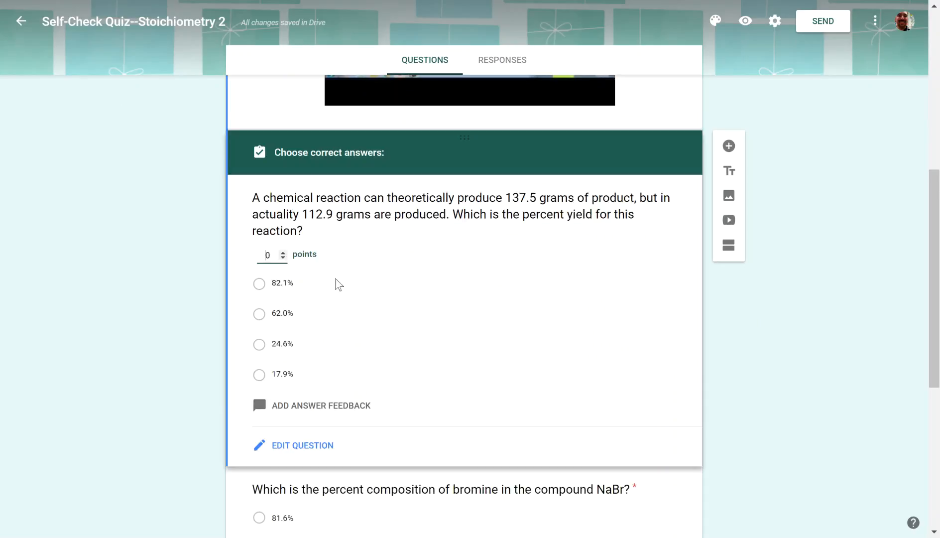
{"action": "left_click", "coordinate": [283, 253]}
{"action": "left_click", "coordinate": [261, 283]}
{"action": "left_click", "coordinate": [259, 283]}
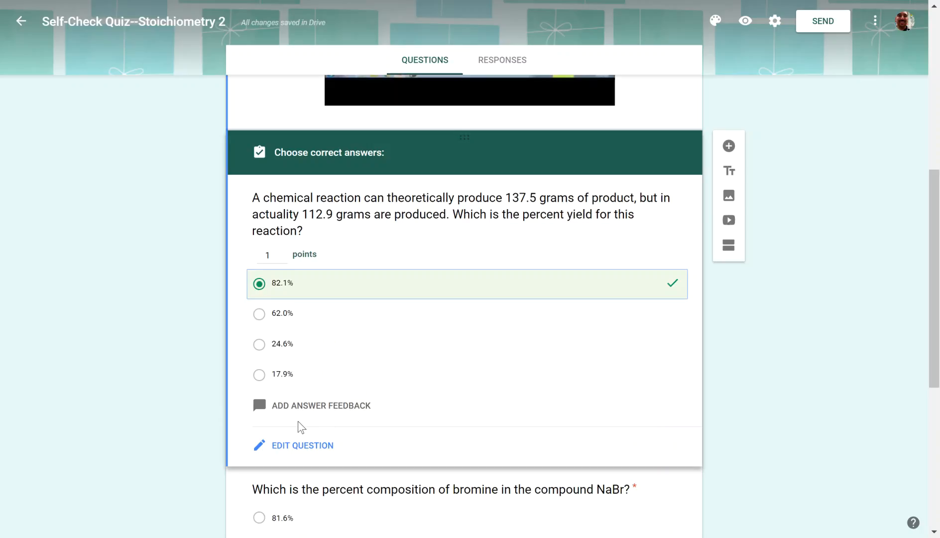
Enter "YAY!!!" as the feedback for correct answers to the percent yield question
{"action": "left_click", "coordinate": [306, 407]}
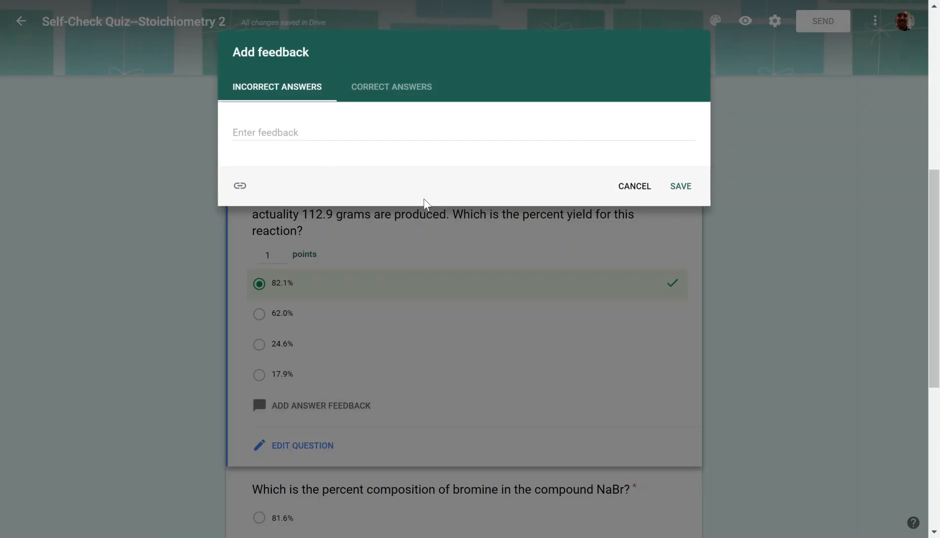
{"action": "left_click", "coordinate": [398, 92]}
{"action": "left_click", "coordinate": [297, 132]}
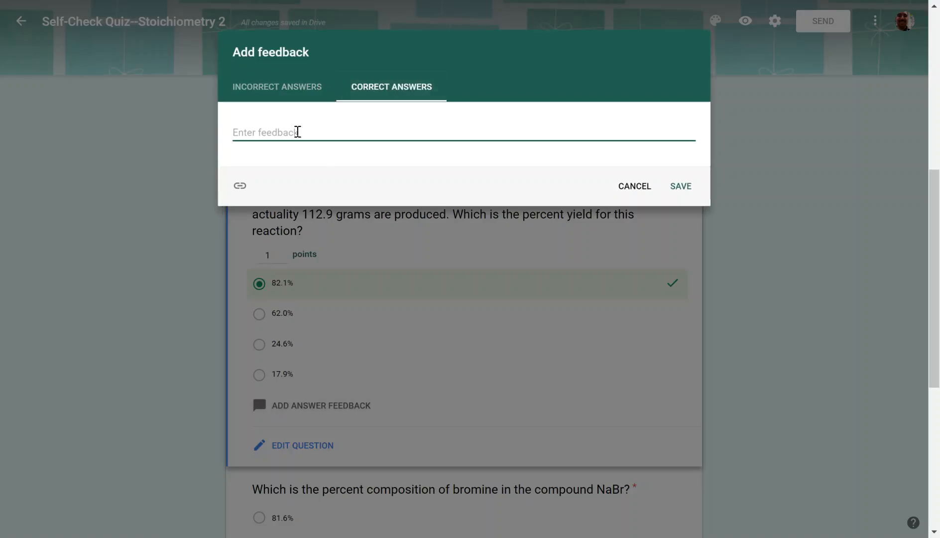
{"action": "type", "text": "YAY!!!"}
Set the incorrect-answer feedback to "Go back to your notes and look at the formula for Percent Yield to determine which number gets divided." and save it
{"action": "left_click", "coordinate": [288, 94]}
{"action": "left_click", "coordinate": [267, 131]}
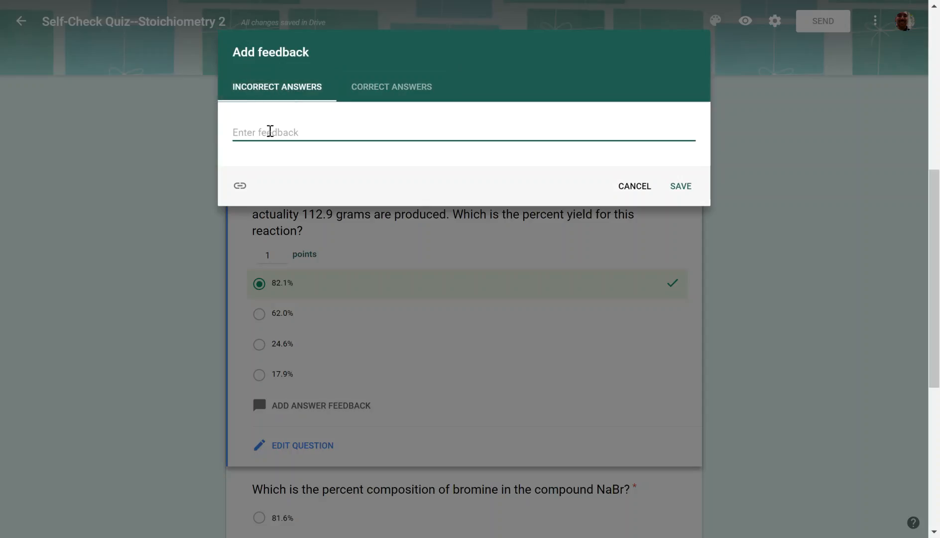
{"action": "type", "text": "Go bakc"}
{"action": "key", "text": "BackSpace"}
{"action": "key", "text": "BackSpace"}
{"action": "type", "text": "ck to your notes and "}
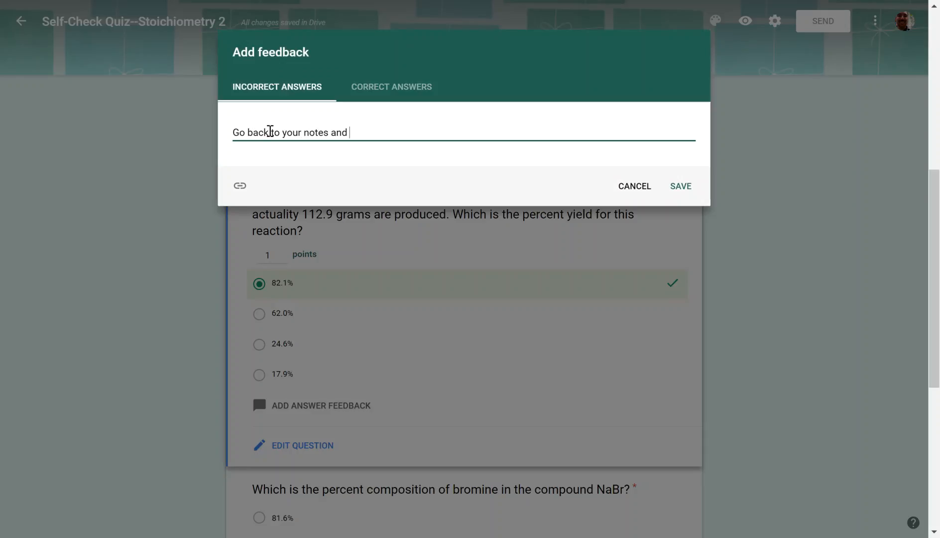
{"action": "type", "text": "look at the formula for Perce"}
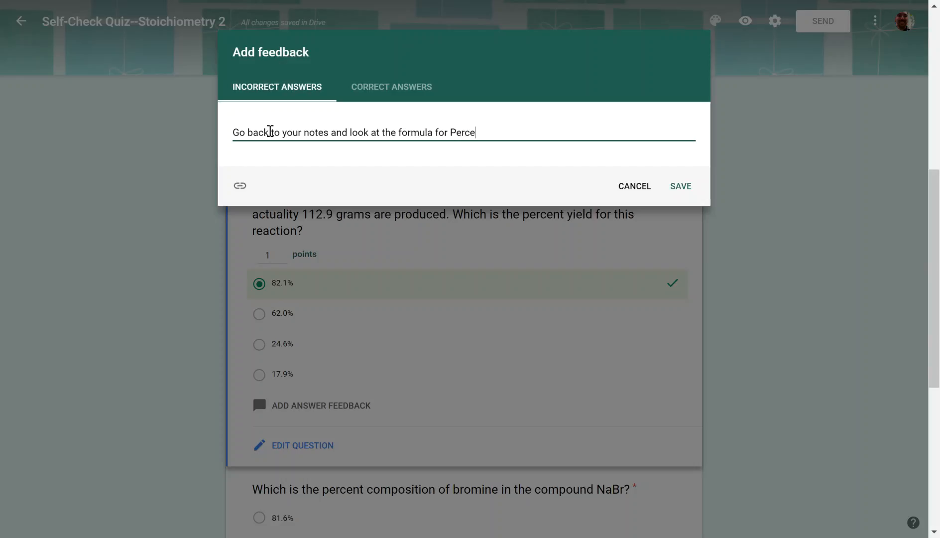
{"action": "type", "text": "nt Yield to determi"}
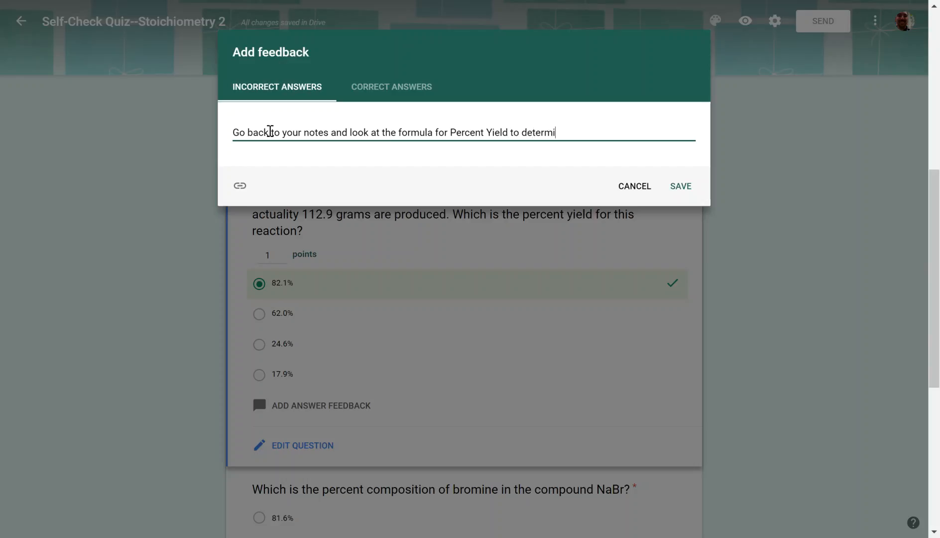
{"action": "type", "text": "ne which number get"}
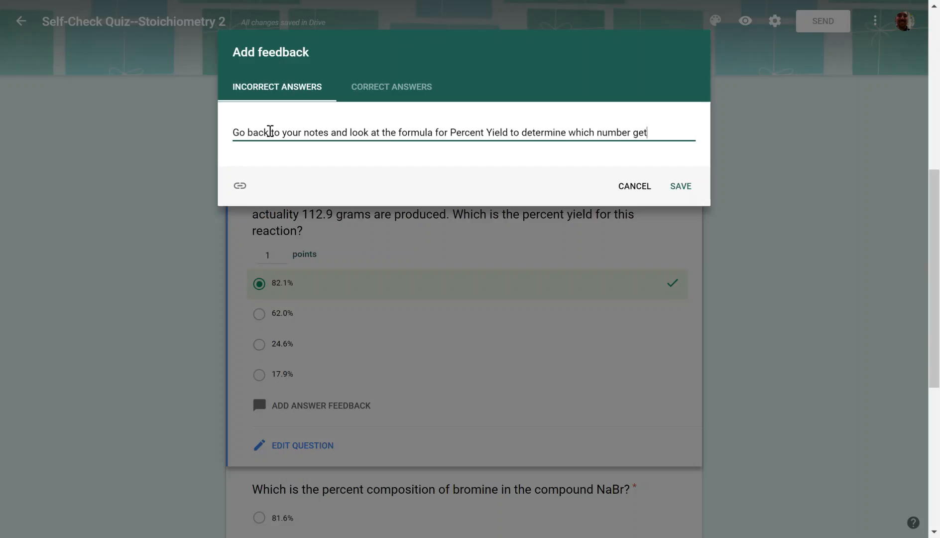
{"action": "type", "text": "s divided."}
{"action": "left_click", "coordinate": [681, 188]}
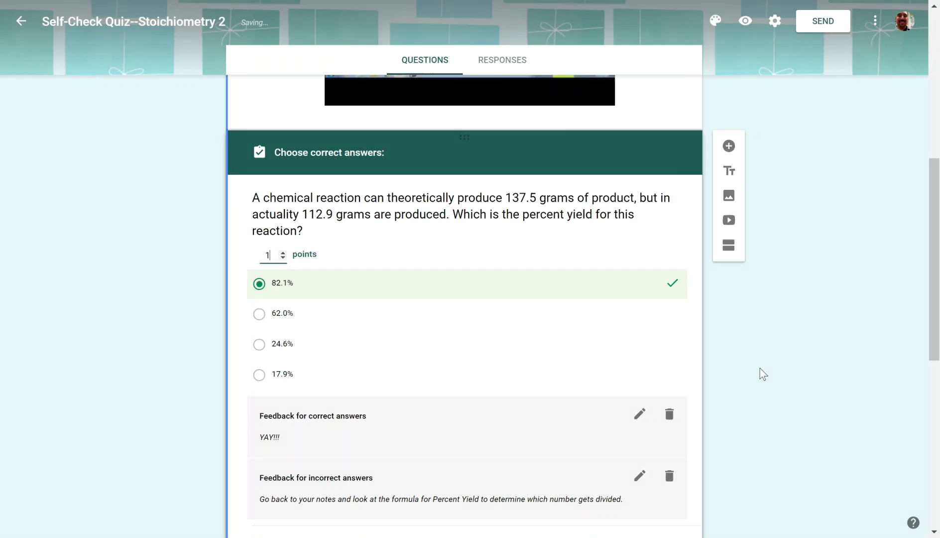
In the answer key of the NaBr bromine composition question, assign 1 point and mark 79.9% as correct
{"action": "scroll", "coordinate": [759, 374], "scroll_direction": "down", "scroll_amount": 5}
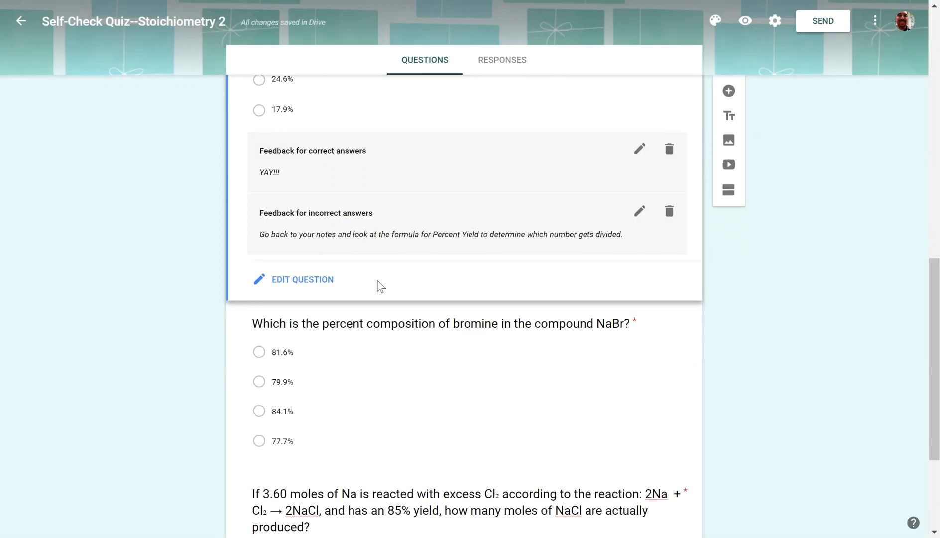
{"action": "scroll", "coordinate": [403, 366], "scroll_direction": "down", "scroll_amount": 4}
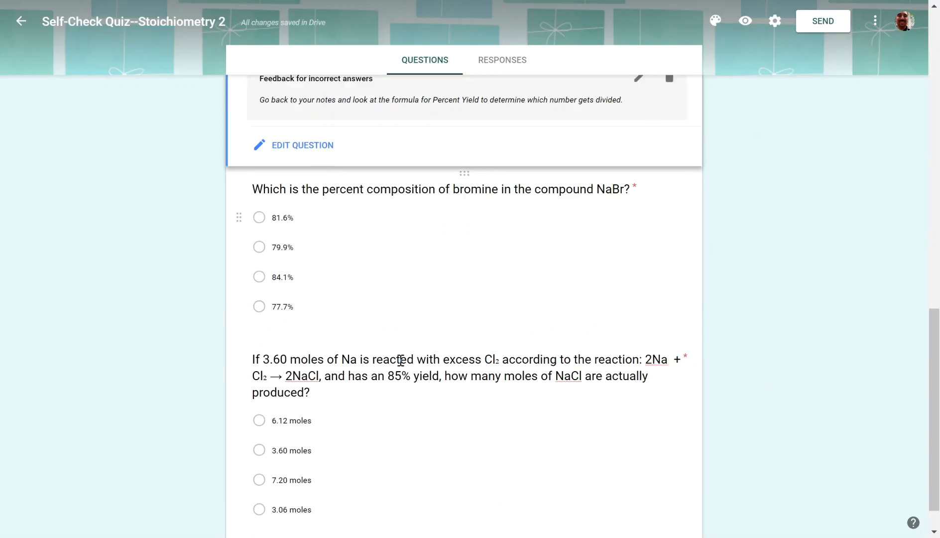
{"action": "left_click", "coordinate": [464, 176]}
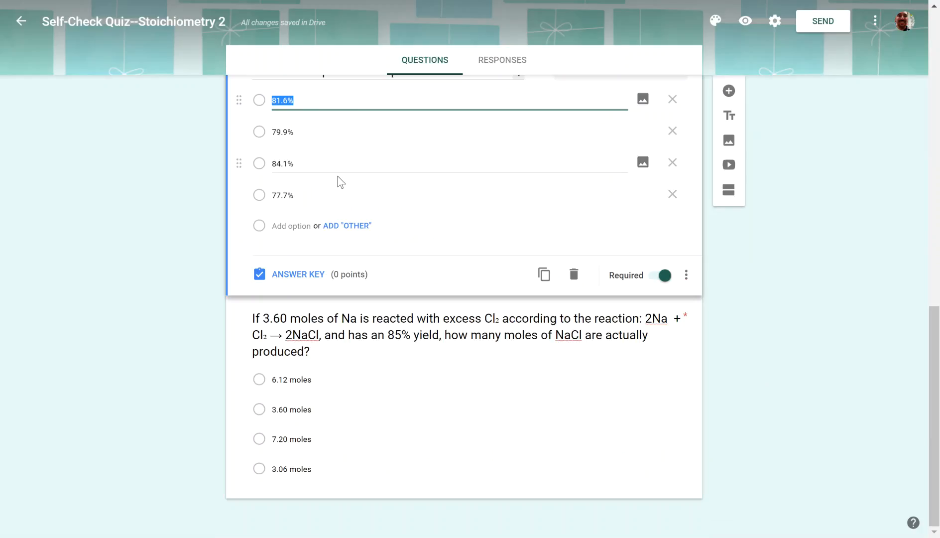
{"action": "scroll", "coordinate": [338, 182], "scroll_direction": "up", "scroll_amount": 3}
{"action": "left_click", "coordinate": [262, 271]}
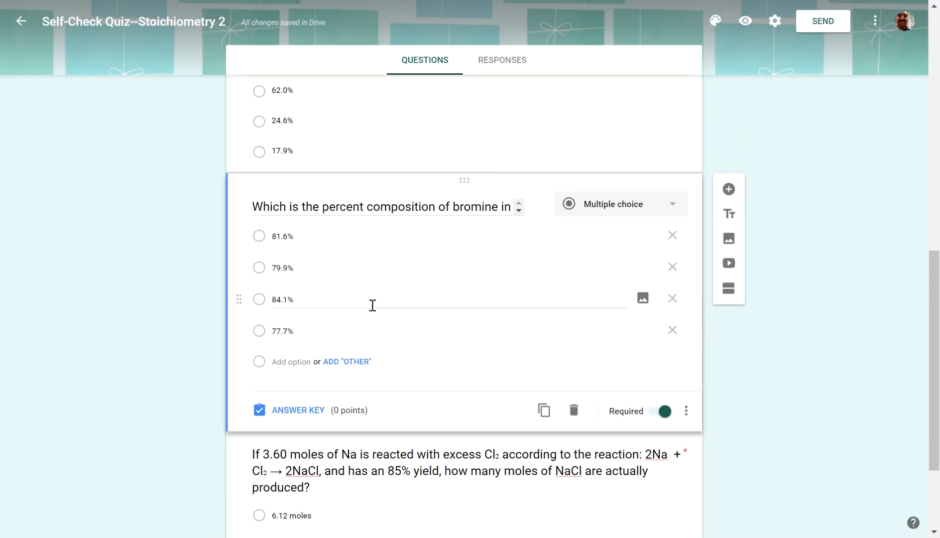
{"action": "left_click", "coordinate": [287, 412]}
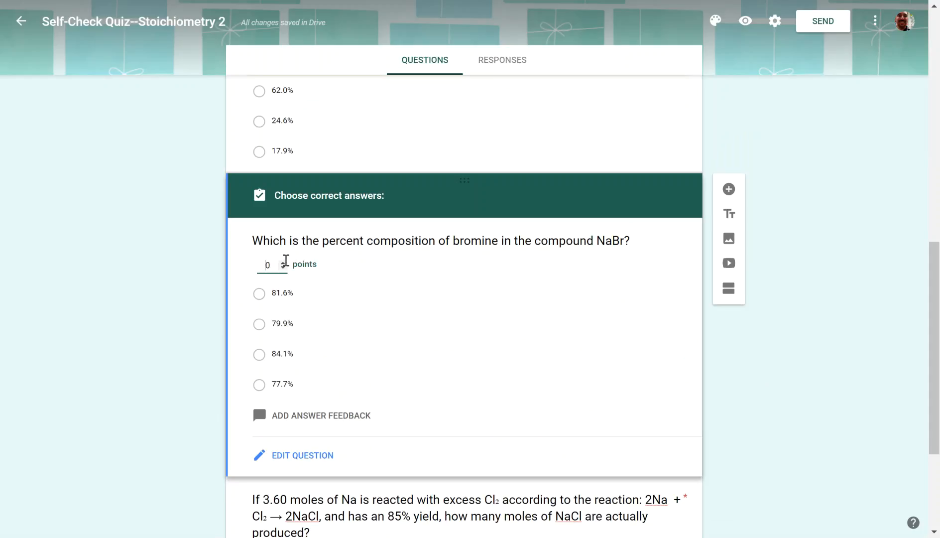
{"action": "left_click", "coordinate": [283, 263]}
{"action": "left_click", "coordinate": [259, 324]}
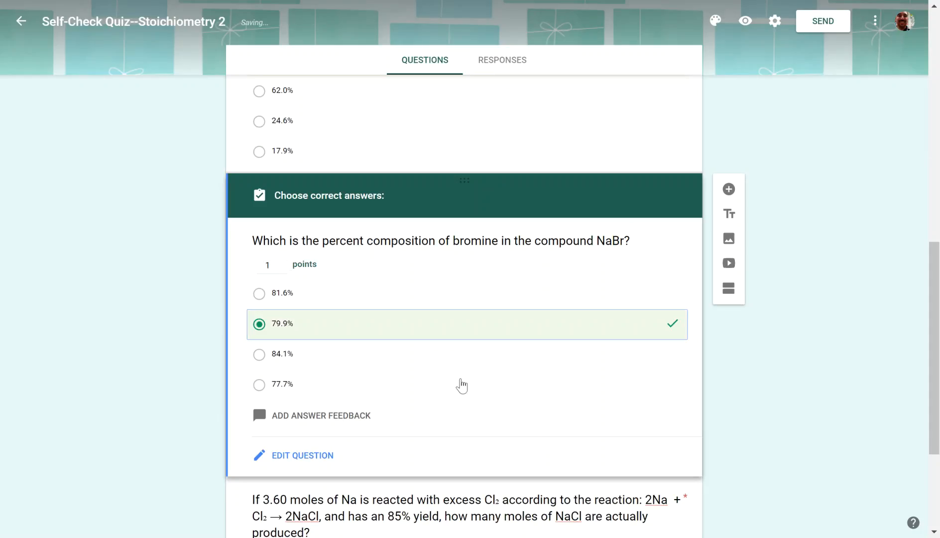
In the answer key of the NaCl moles question, assign 1 point and mark 3.06 moles as correct
{"action": "scroll", "coordinate": [458, 380], "scroll_direction": "down", "scroll_amount": 3}
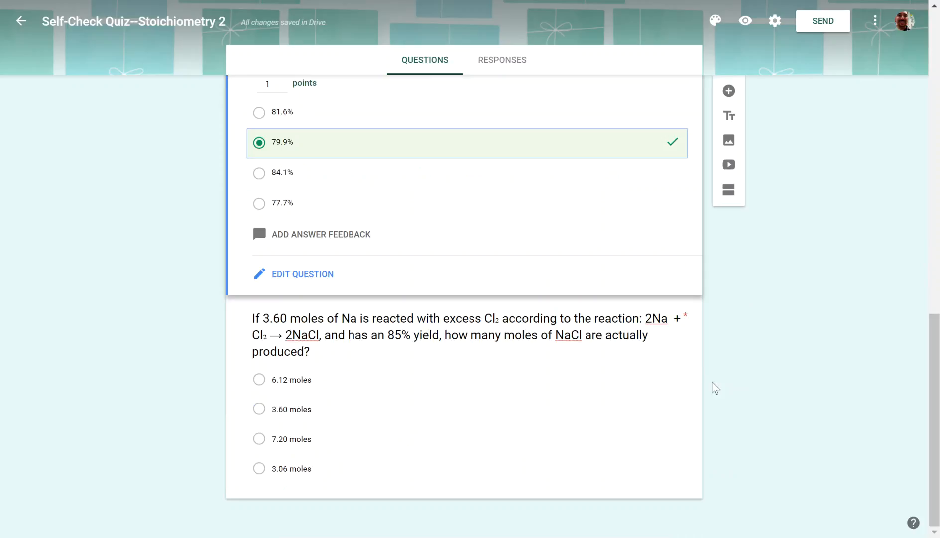
{"action": "left_click", "coordinate": [427, 428]}
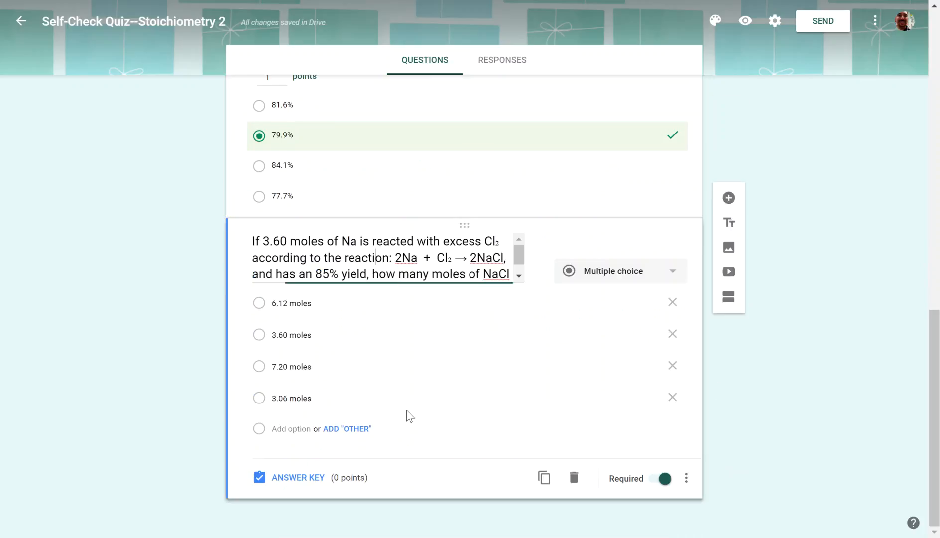
{"action": "left_click", "coordinate": [305, 477]}
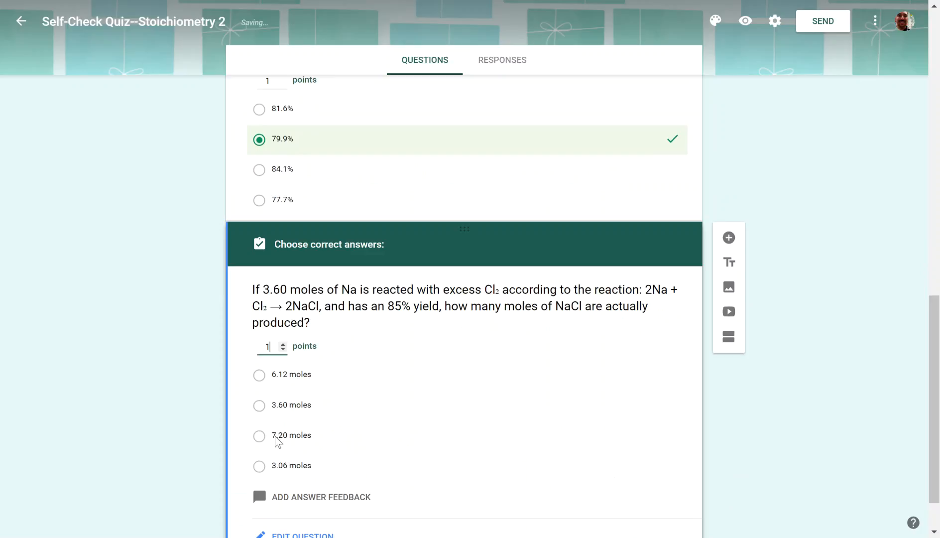
{"action": "left_click", "coordinate": [259, 465]}
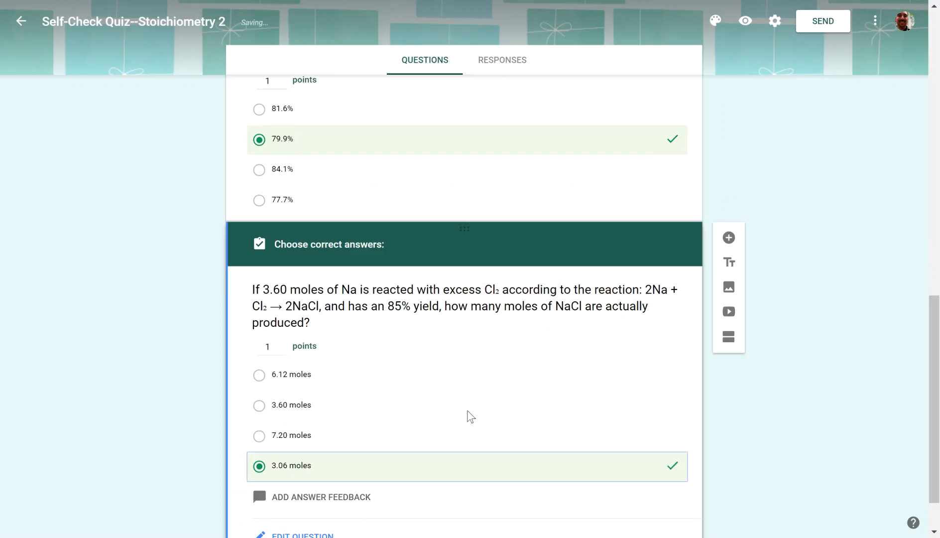
{"action": "scroll", "coordinate": [468, 417], "scroll_direction": "down", "scroll_amount": 1}
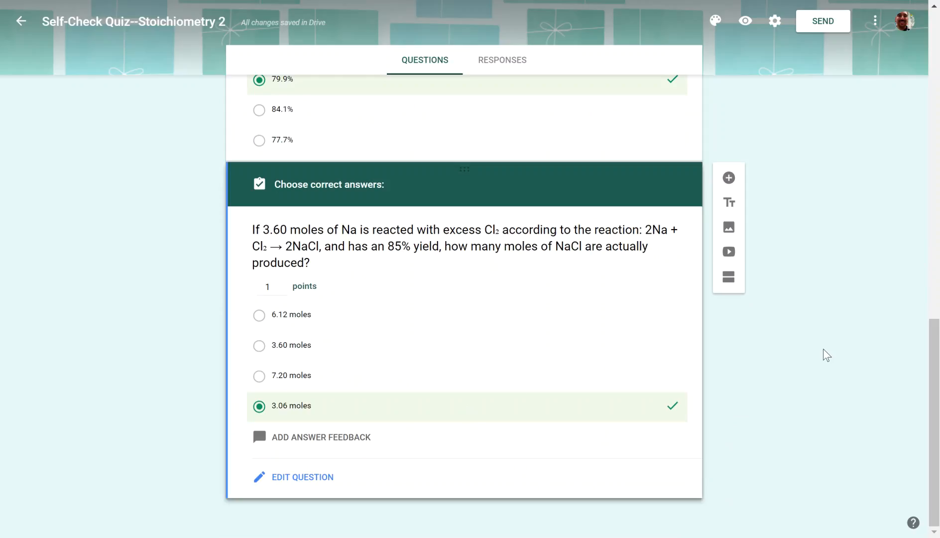
Preview the quiz as a respondent sees it and look through its questions and point values
{"action": "scroll", "coordinate": [823, 349], "scroll_direction": "up", "scroll_amount": 15}
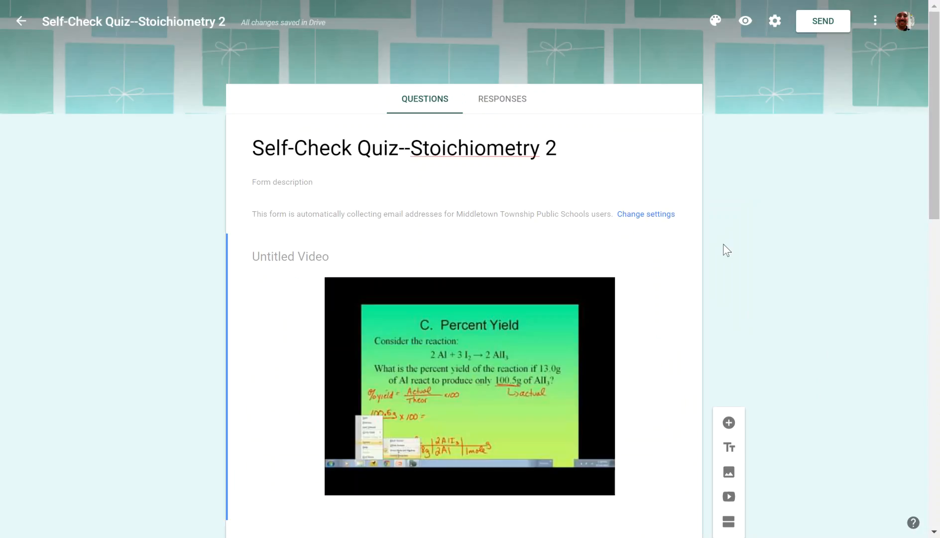
{"action": "scroll", "coordinate": [686, 350], "scroll_direction": "down", "scroll_amount": 6}
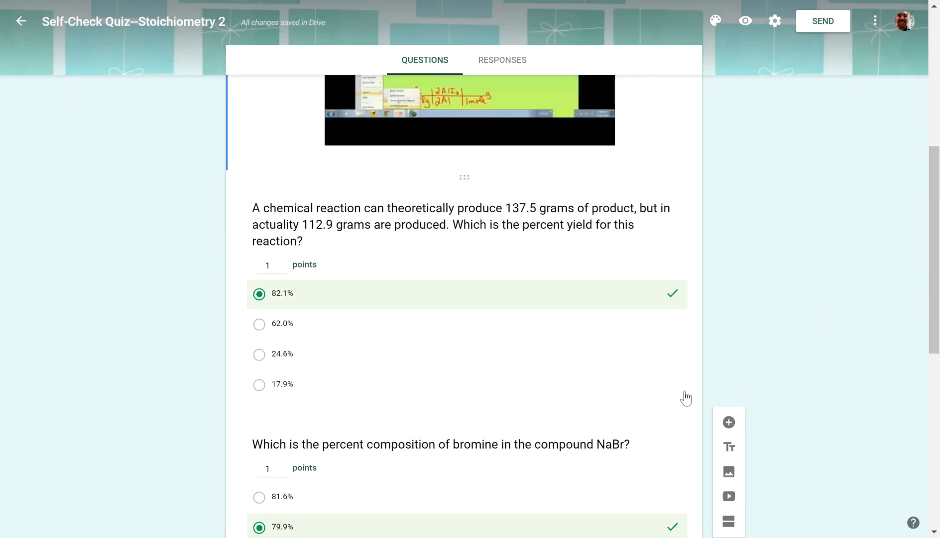
{"action": "scroll", "coordinate": [773, 437], "scroll_direction": "up", "scroll_amount": 6}
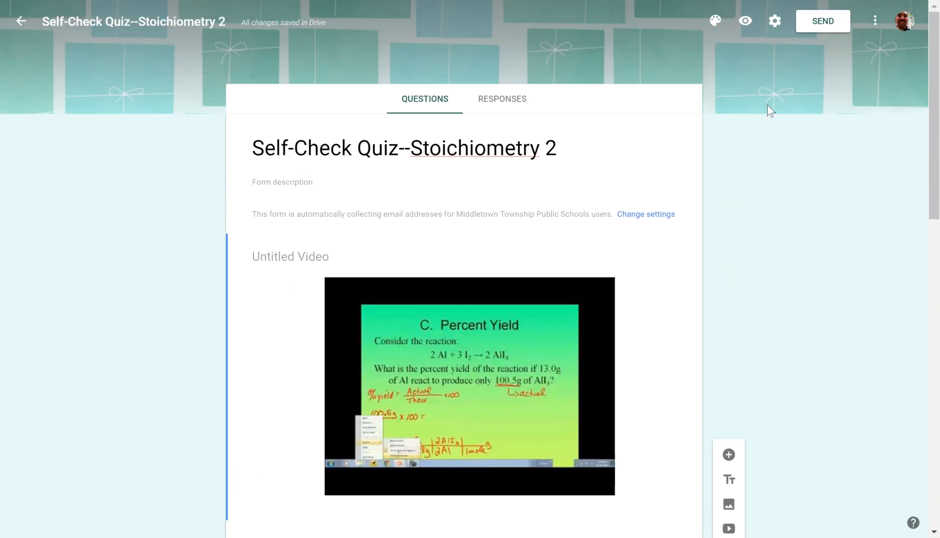
{"action": "left_click", "coordinate": [745, 24]}
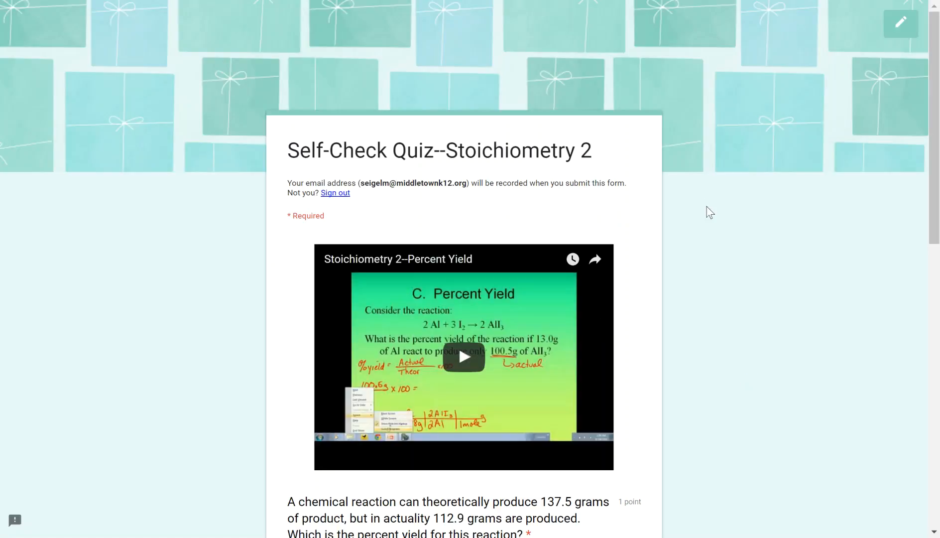
{"action": "scroll", "coordinate": [705, 306], "scroll_direction": "down", "scroll_amount": 5}
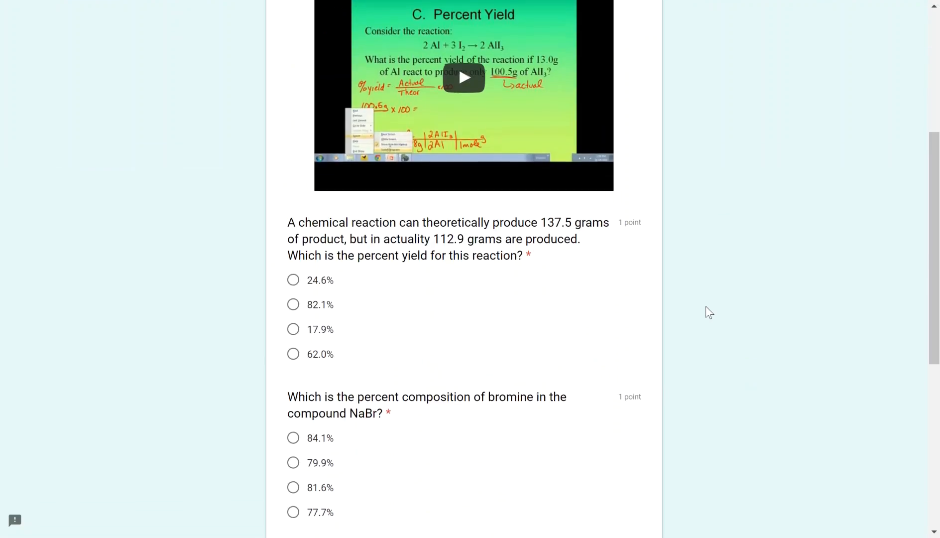
Answer the quiz with 17.9% for percent yield, 79.9% for bromine composition and 3.06 moles for NaCl, and submit the response
{"action": "left_click", "coordinate": [413, 314]}
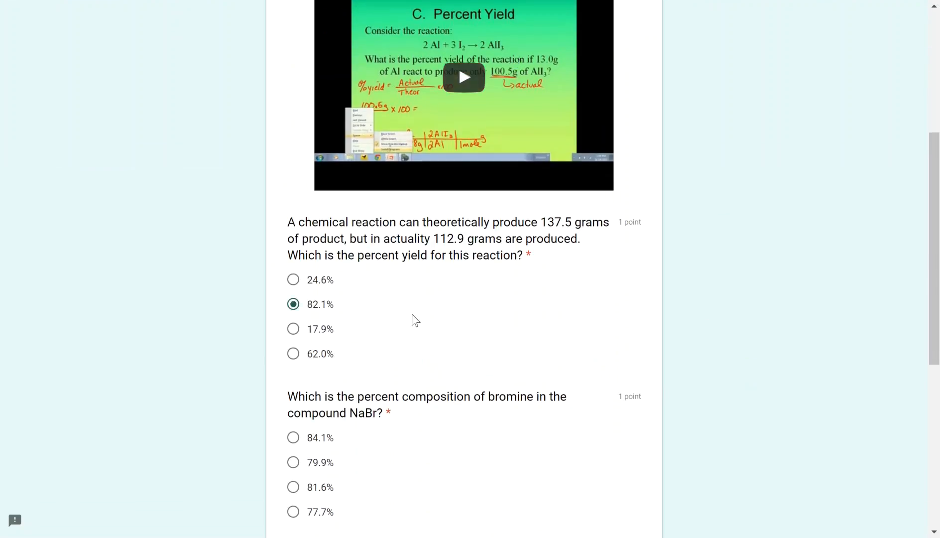
{"action": "left_click", "coordinate": [293, 329]}
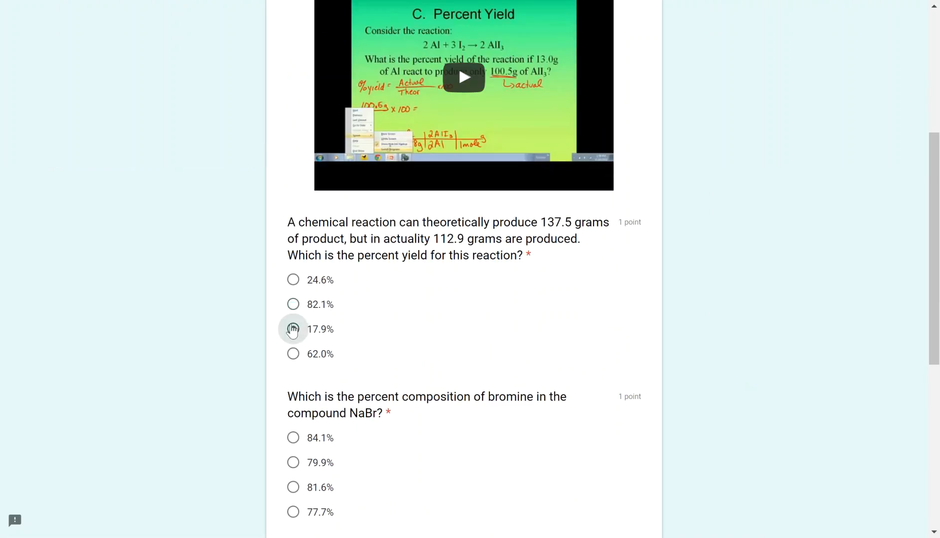
{"action": "scroll", "coordinate": [724, 342], "scroll_direction": "down", "scroll_amount": 5}
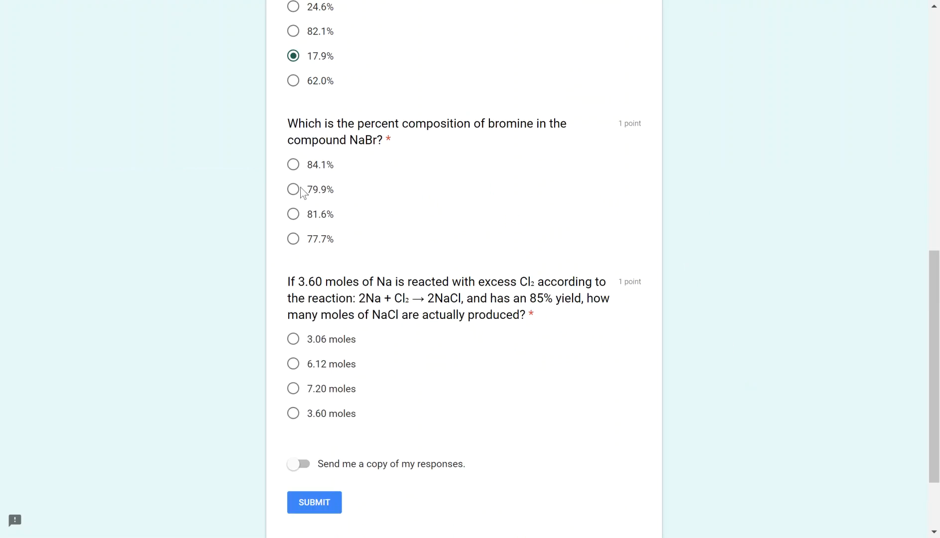
{"action": "left_click", "coordinate": [293, 191]}
{"action": "left_click", "coordinate": [294, 339]}
{"action": "scroll", "coordinate": [497, 444], "scroll_direction": "down", "scroll_amount": 2}
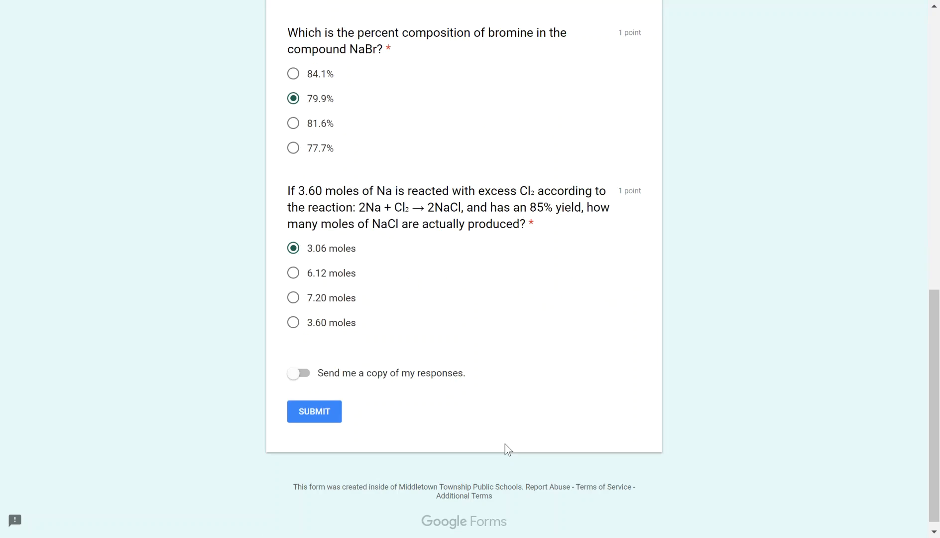
{"action": "left_click", "coordinate": [315, 410]}
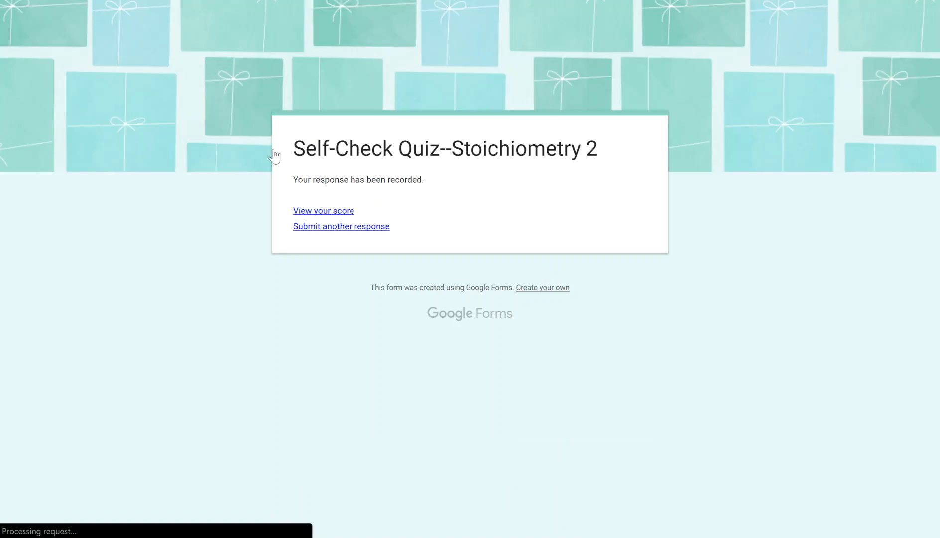
View the submitted response's score, examine the points, correct answer and feedback shown to the respondent, and return to the form editor
{"action": "left_click", "coordinate": [325, 211]}
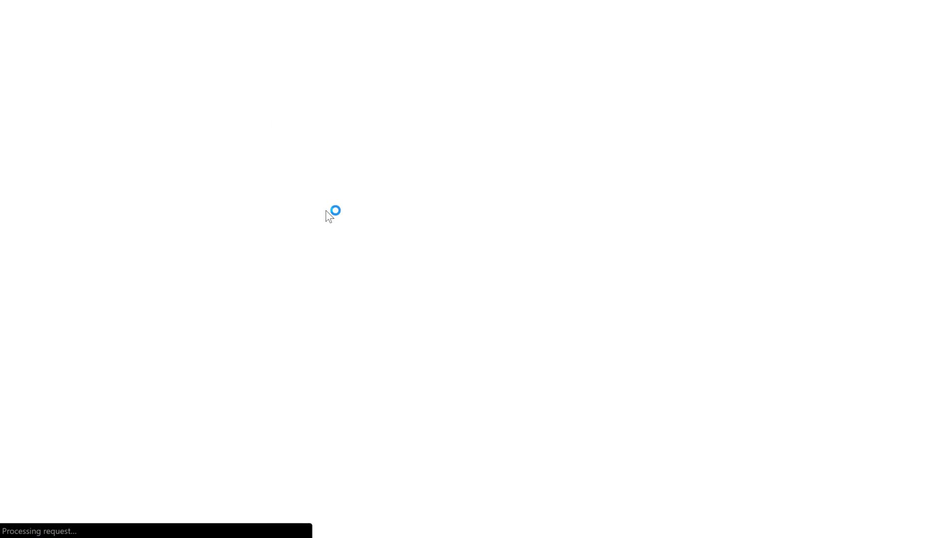
{"action": "scroll", "coordinate": [730, 344], "scroll_direction": "down", "scroll_amount": 2}
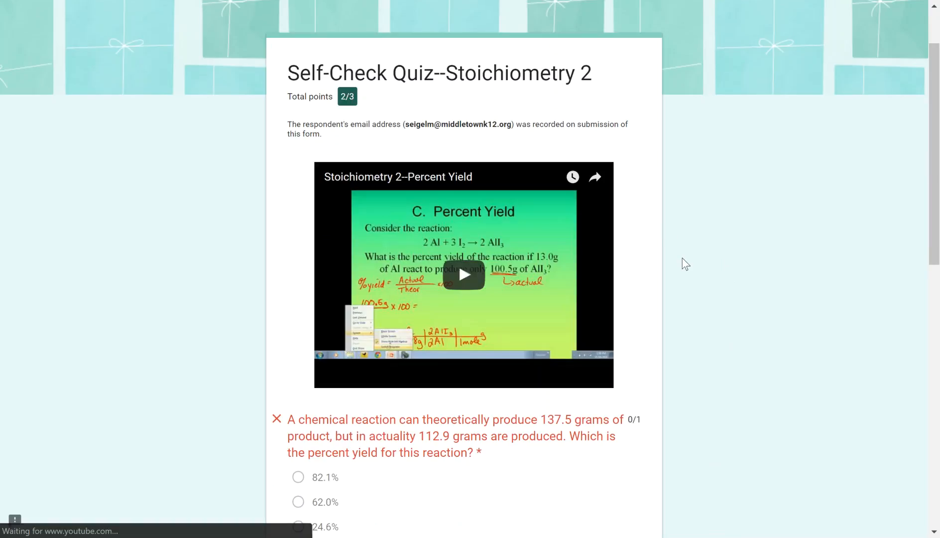
{"action": "scroll", "coordinate": [683, 262], "scroll_direction": "down", "scroll_amount": 4}
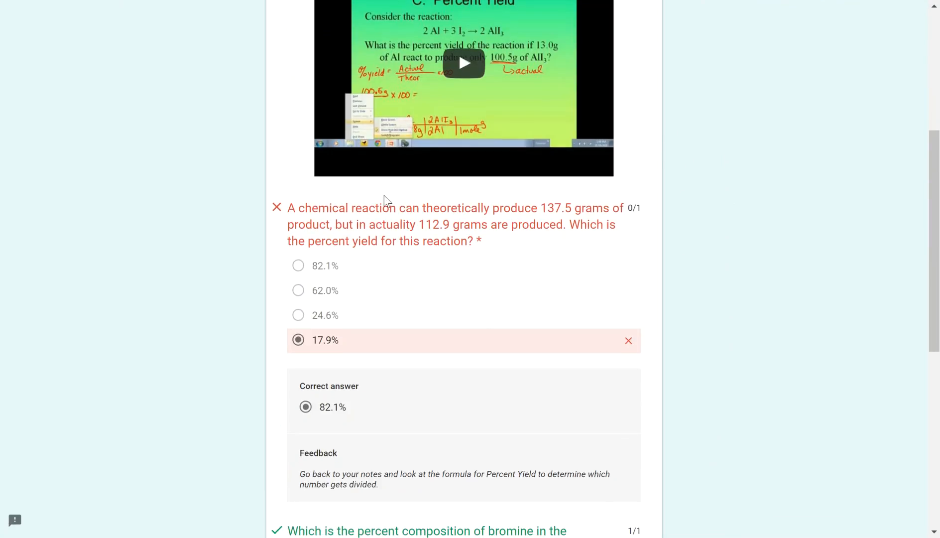
{"action": "scroll", "coordinate": [382, 264], "scroll_direction": "down", "scroll_amount": 3}
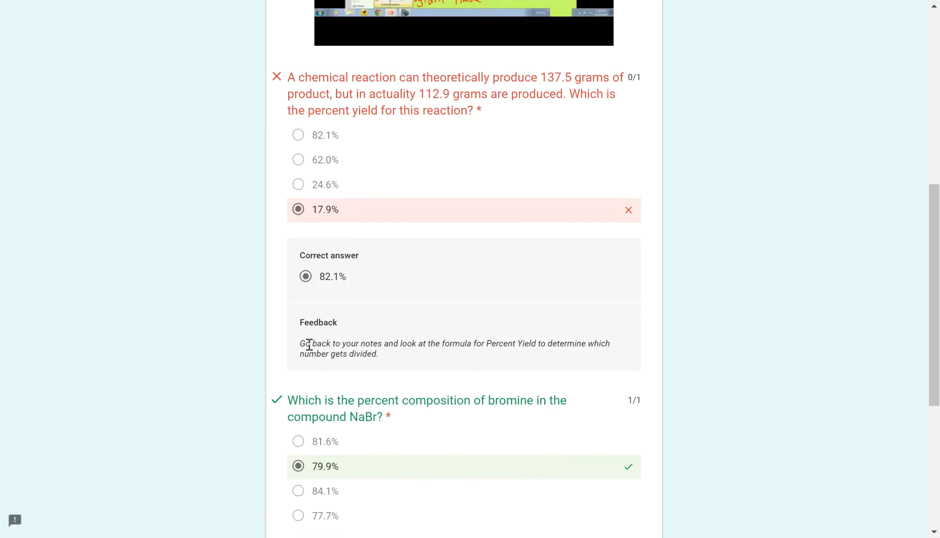
{"action": "left_click_drag", "start_coordinate": [299, 344], "coordinate": [384, 353]}
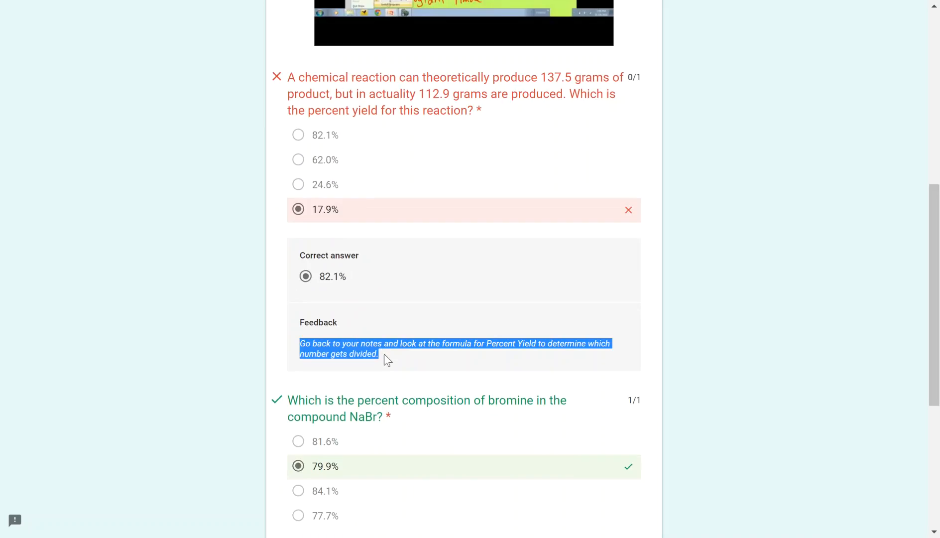
{"action": "left_click", "coordinate": [447, 359]}
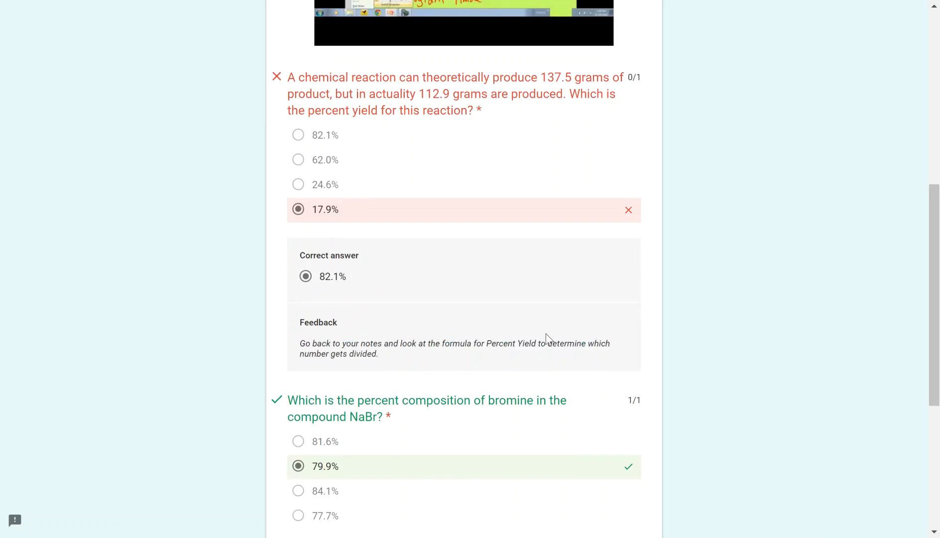
{"action": "scroll", "coordinate": [419, 329], "scroll_direction": "down", "scroll_amount": 3}
{"action": "scroll", "coordinate": [419, 330], "scroll_direction": "up", "scroll_amount": 9}
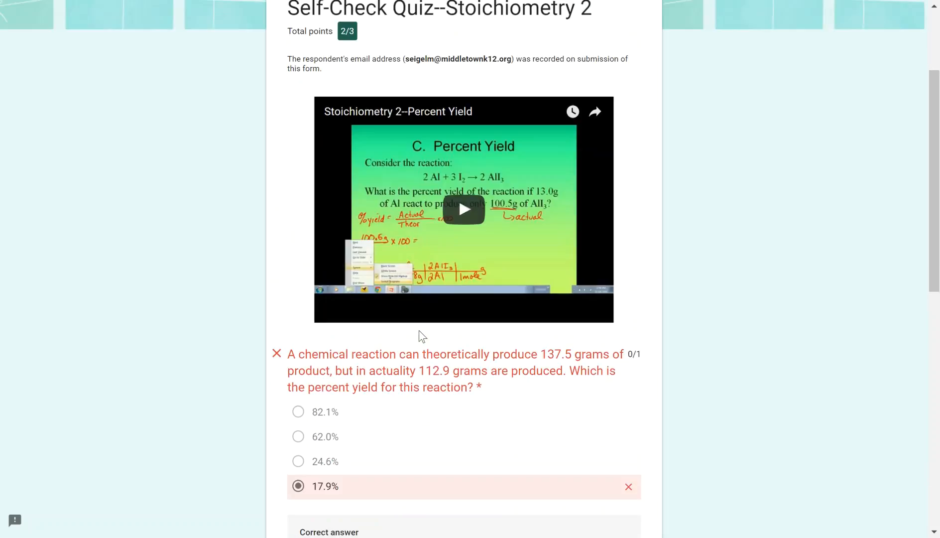
{"action": "scroll", "coordinate": [420, 337], "scroll_direction": "down", "scroll_amount": 10}
{"action": "scroll", "coordinate": [420, 337], "scroll_direction": "up", "scroll_amount": 12}
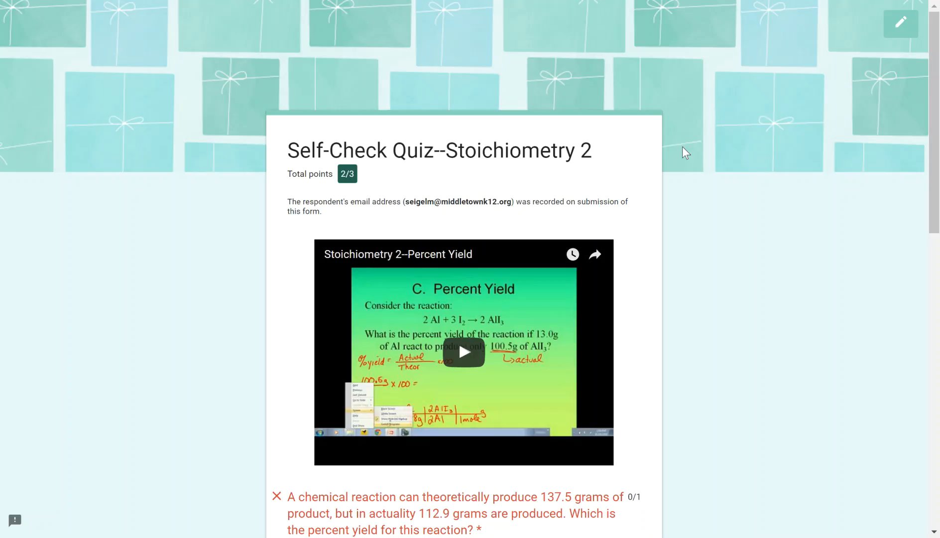
{"action": "scroll", "coordinate": [682, 147], "scroll_direction": "down", "scroll_amount": 3}
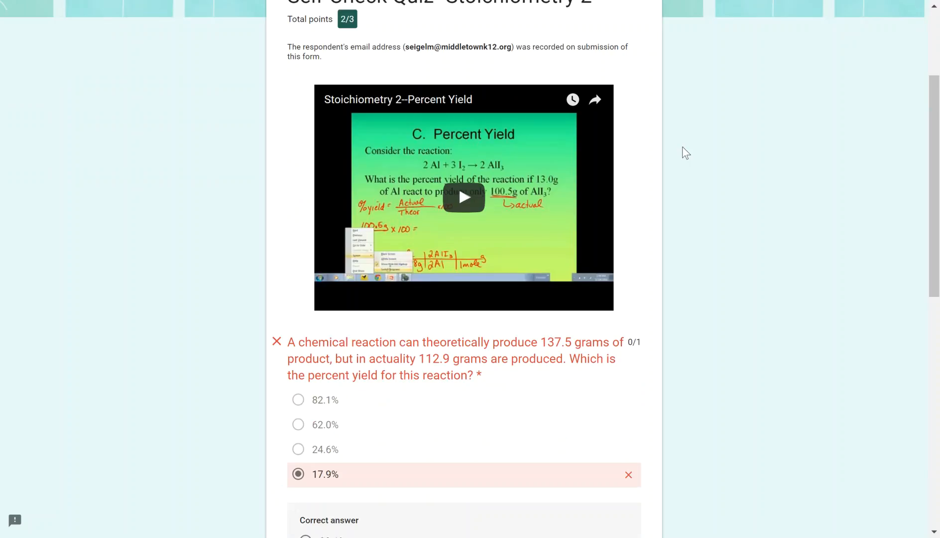
{"action": "scroll", "coordinate": [682, 147], "scroll_direction": "up", "scroll_amount": 3}
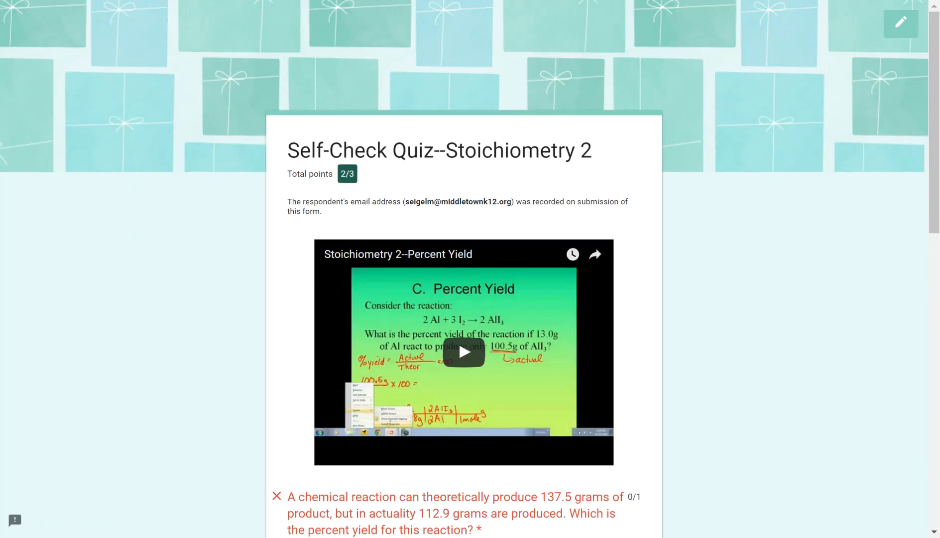
{"action": "key", "text": "ctrl+w"}
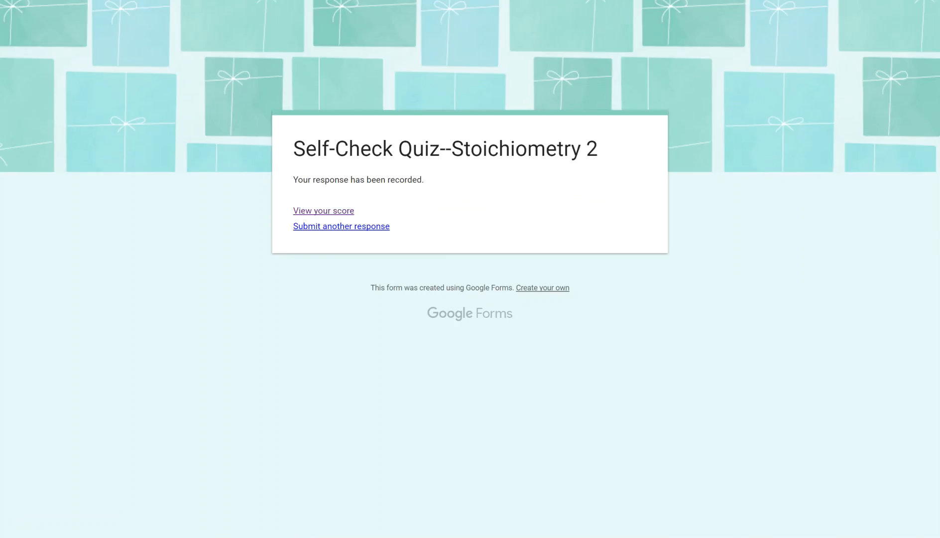
{"action": "key", "text": "ctrl+w"}
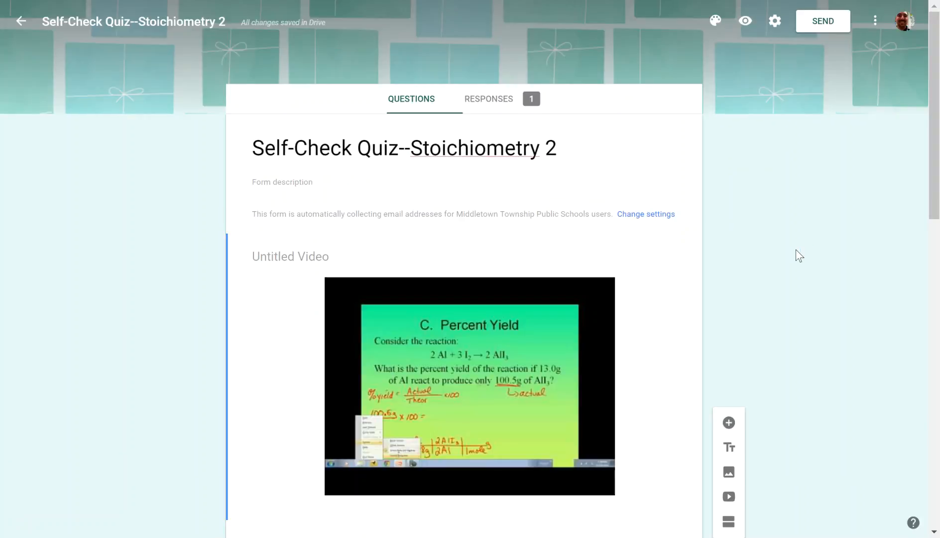
In the percent yield question's answer key, inspect the incorrect-answer feedback and its option to attach a link, leaving without saving
{"action": "scroll", "coordinate": [795, 250], "scroll_direction": "down", "scroll_amount": 10}
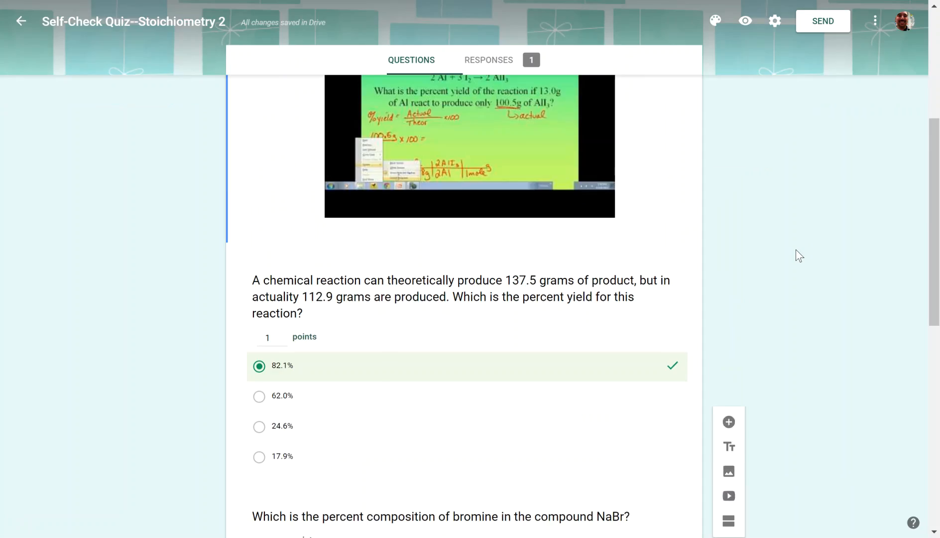
{"action": "scroll", "coordinate": [795, 250], "scroll_direction": "up", "scroll_amount": 3}
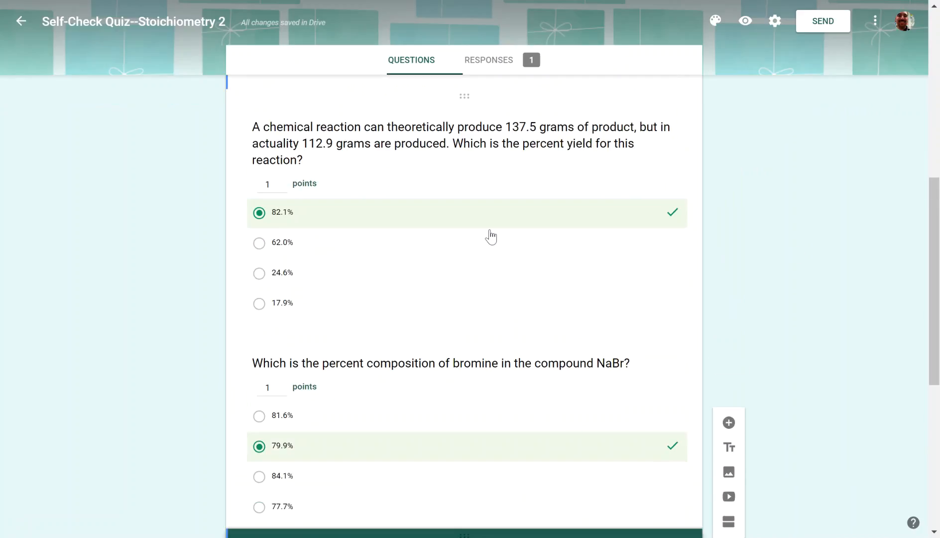
{"action": "left_click", "coordinate": [489, 236]}
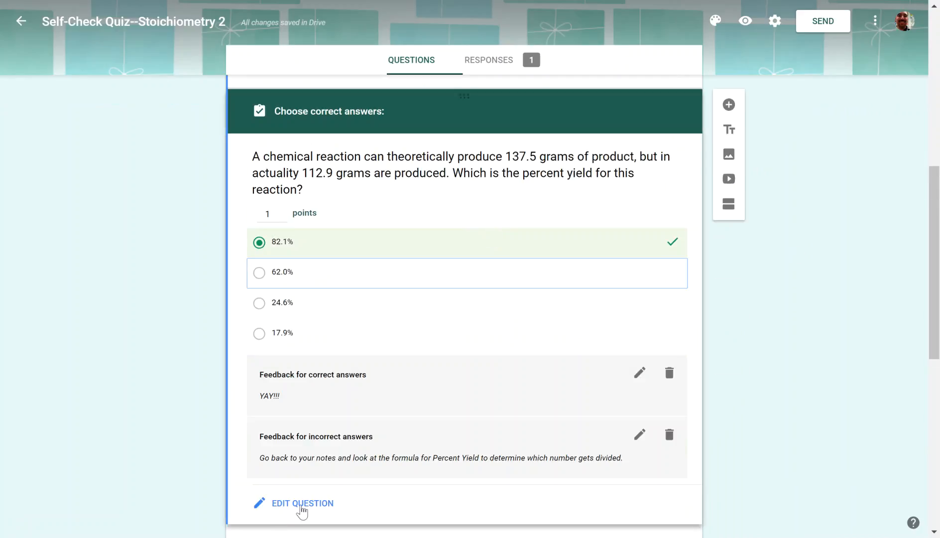
{"action": "left_click", "coordinate": [408, 396]}
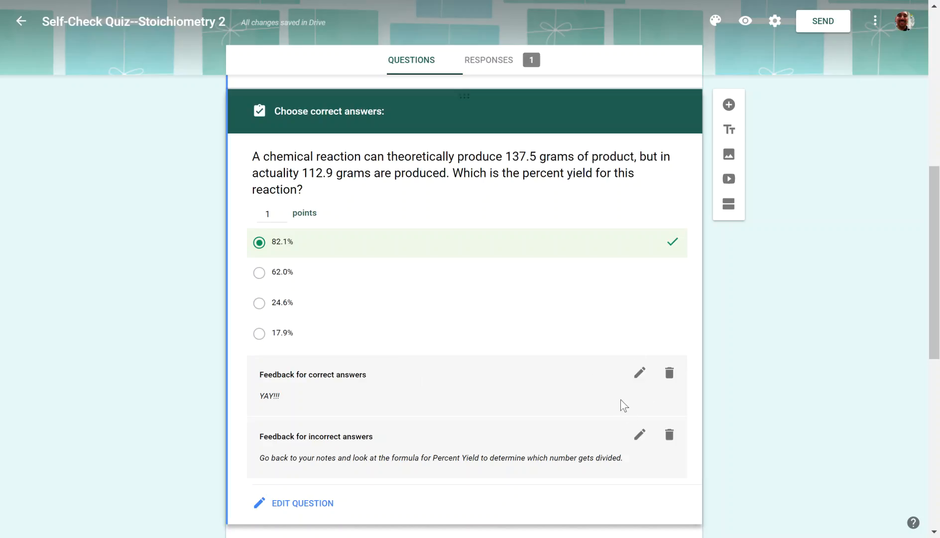
{"action": "left_click", "coordinate": [639, 439]}
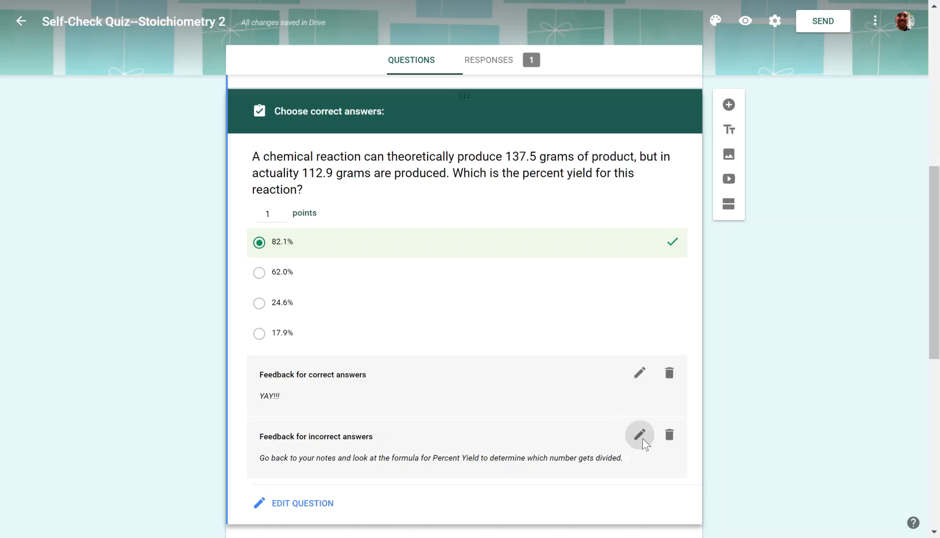
{"action": "left_click_drag", "start_coordinate": [273, 132], "coordinate": [570, 141]}
{"action": "left_click", "coordinate": [608, 133]}
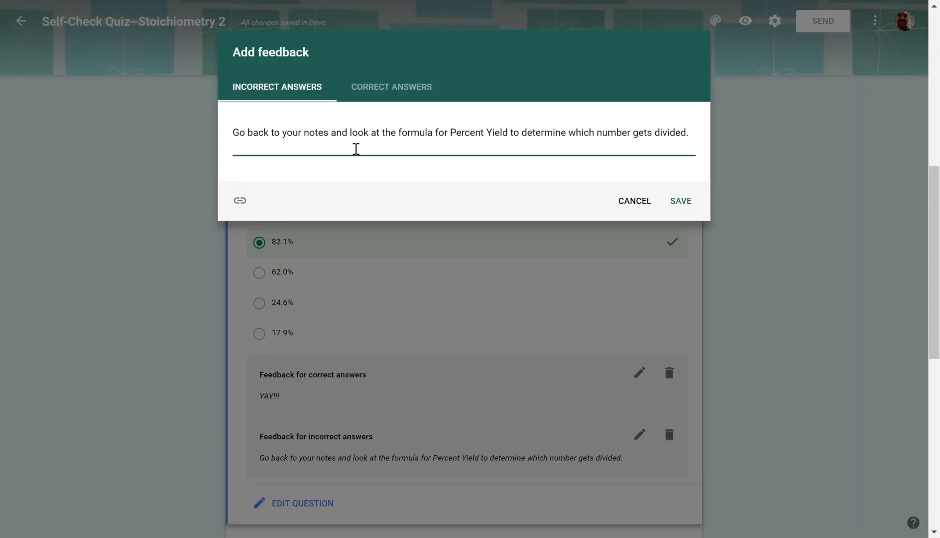
{"action": "left_click", "coordinate": [240, 201]}
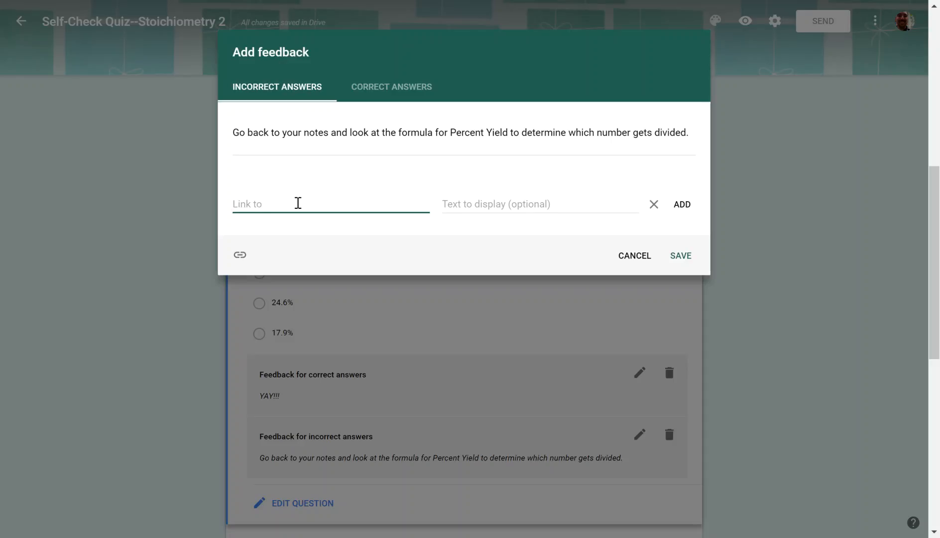
{"action": "left_click", "coordinate": [642, 257]}
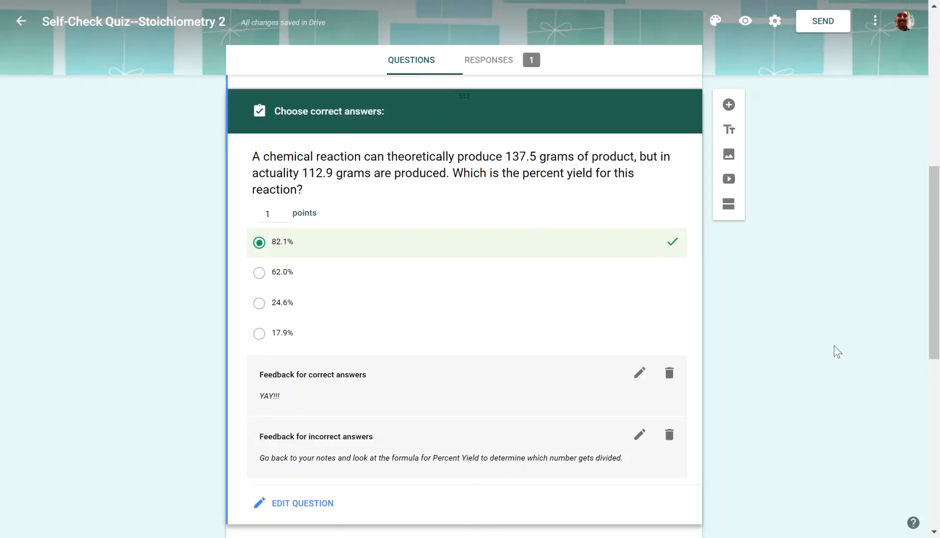
Open the quiz's response summary and examine the insights, total points distribution, frequently missed questions and respondent scores
{"action": "scroll", "coordinate": [834, 346], "scroll_direction": "down", "scroll_amount": 9}
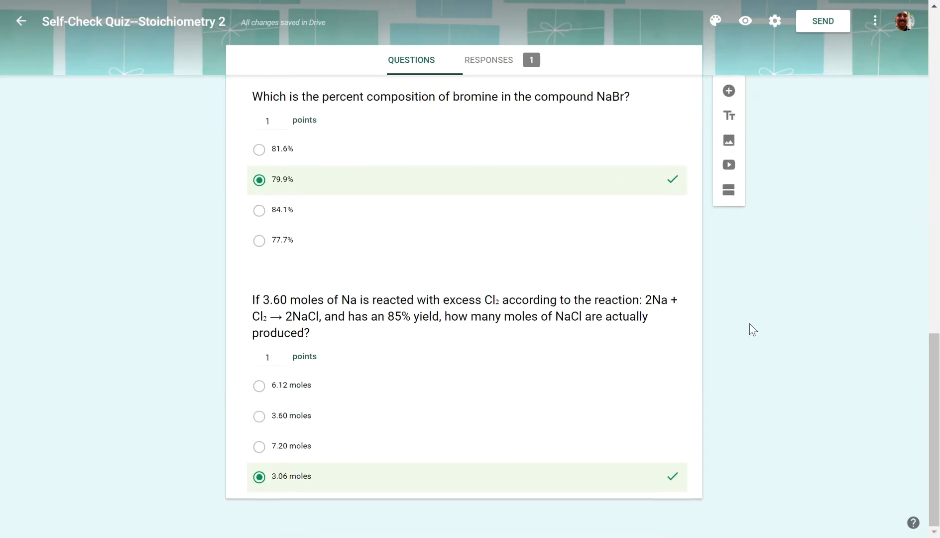
{"action": "left_click", "coordinate": [493, 63]}
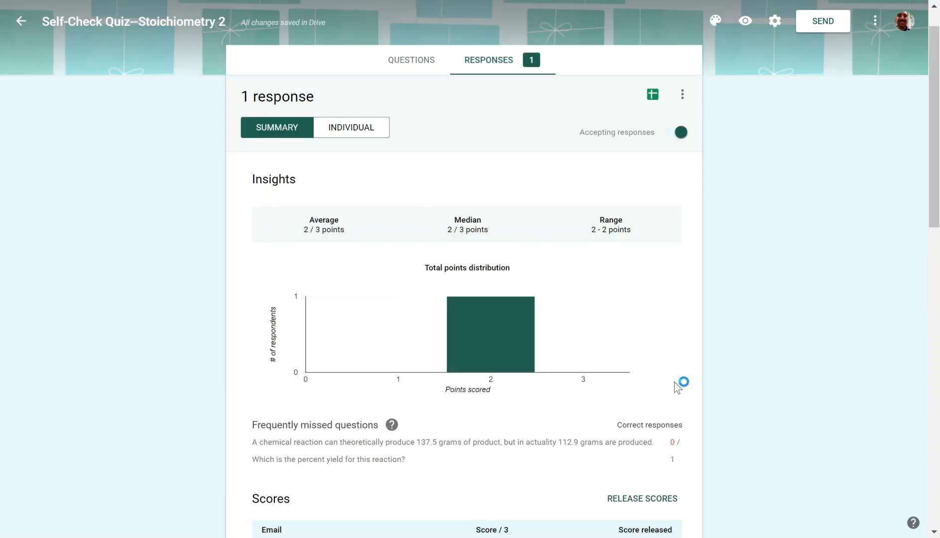
{"action": "scroll", "coordinate": [769, 411], "scroll_direction": "down", "scroll_amount": 3}
{"action": "scroll", "coordinate": [769, 412], "scroll_direction": "up", "scroll_amount": 4}
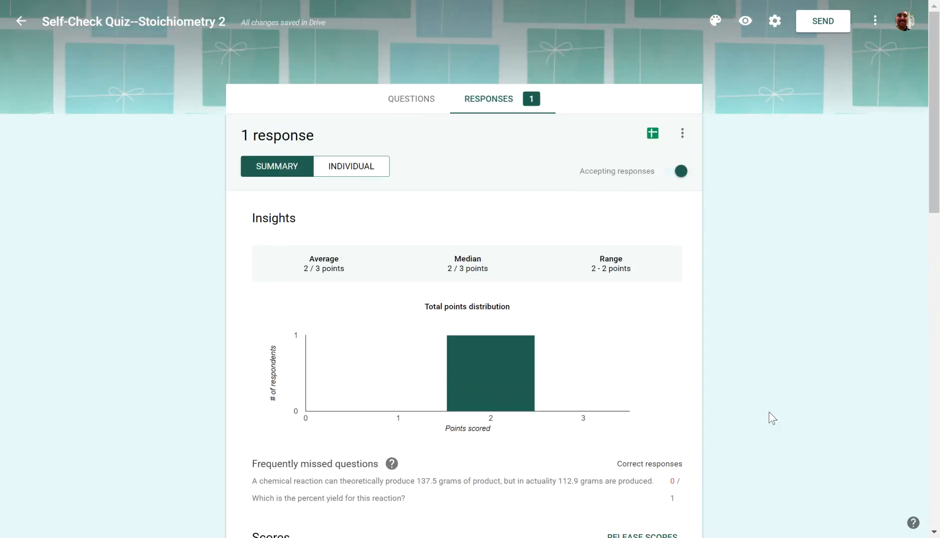
{"action": "scroll", "coordinate": [768, 411], "scroll_direction": "down", "scroll_amount": 2}
{"action": "scroll", "coordinate": [770, 413], "scroll_direction": "down", "scroll_amount": 2}
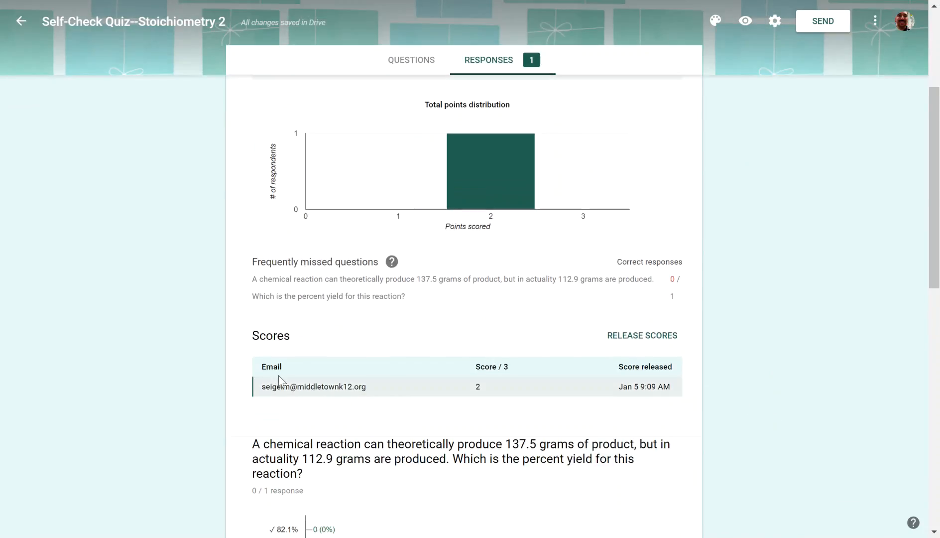
{"action": "scroll", "coordinate": [421, 319], "scroll_direction": "up", "scroll_amount": 3}
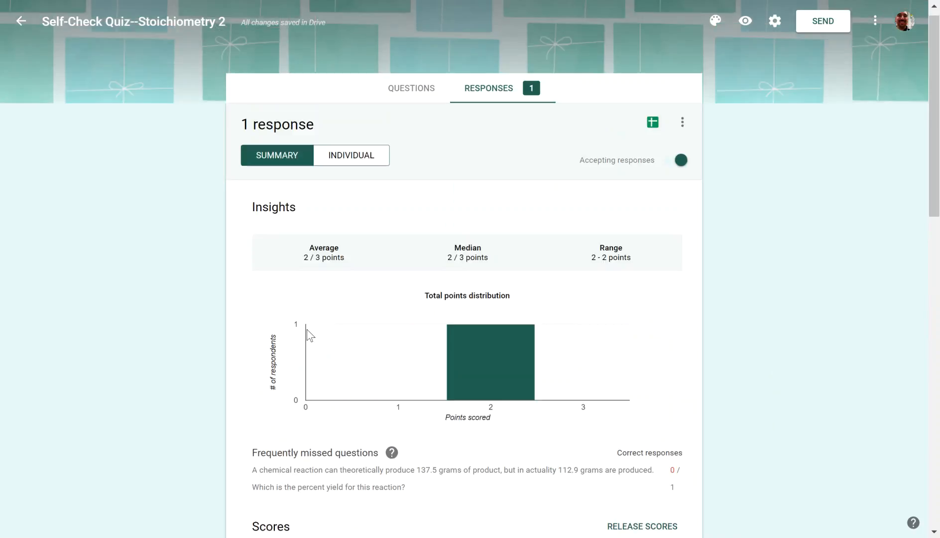
{"action": "mouse_move", "coordinate": [515, 393]}
{"action": "scroll", "coordinate": [524, 406], "scroll_direction": "down", "scroll_amount": 5}
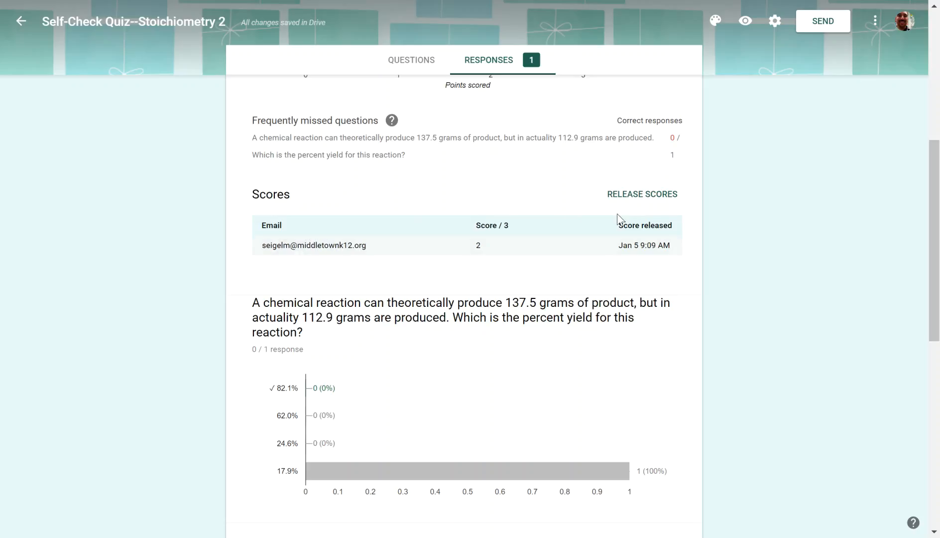
Examine the response charts for the percent yield, NaBr bromine composition and NaCl moles questions
{"action": "scroll", "coordinate": [795, 312], "scroll_direction": "down", "scroll_amount": 8}
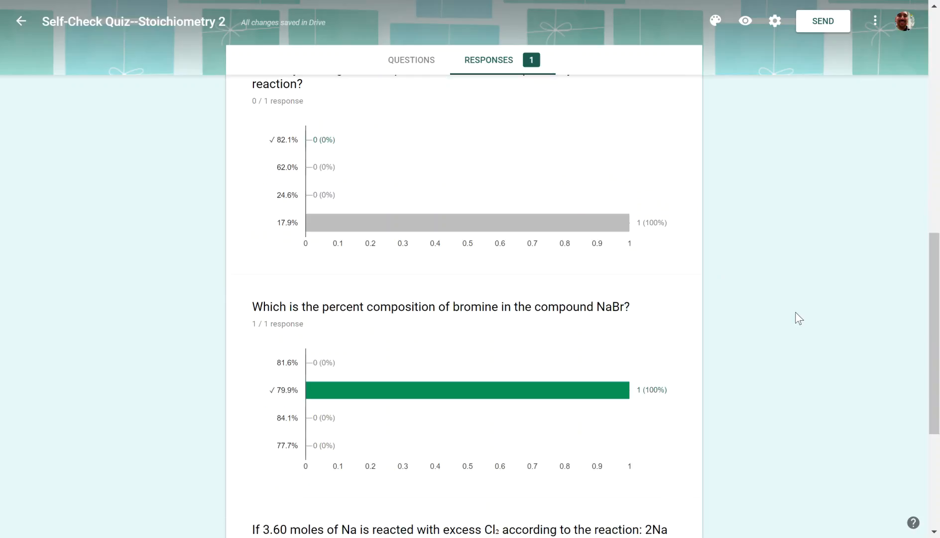
{"action": "scroll", "coordinate": [795, 313], "scroll_direction": "down", "scroll_amount": 2}
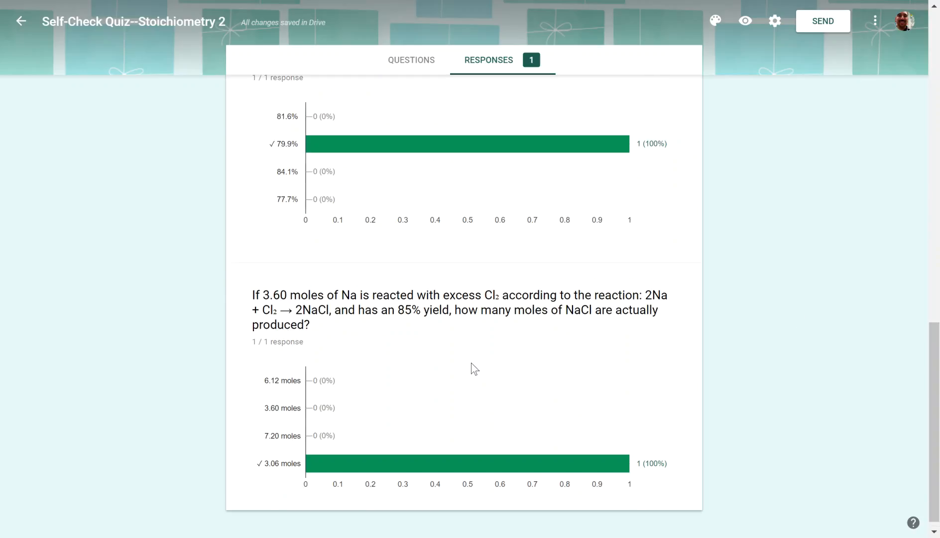
{"action": "scroll", "coordinate": [492, 325], "scroll_direction": "up", "scroll_amount": 3}
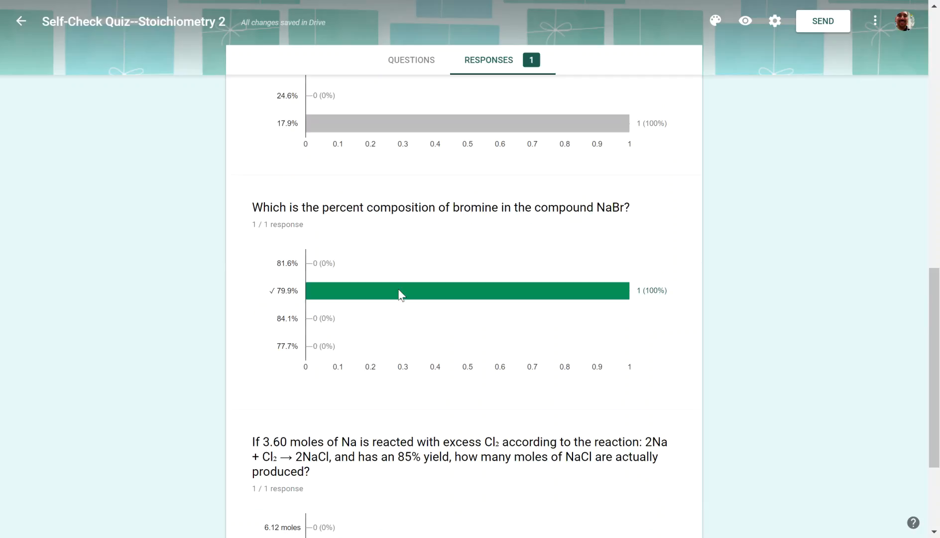
{"action": "scroll", "coordinate": [407, 247], "scroll_direction": "up", "scroll_amount": 3}
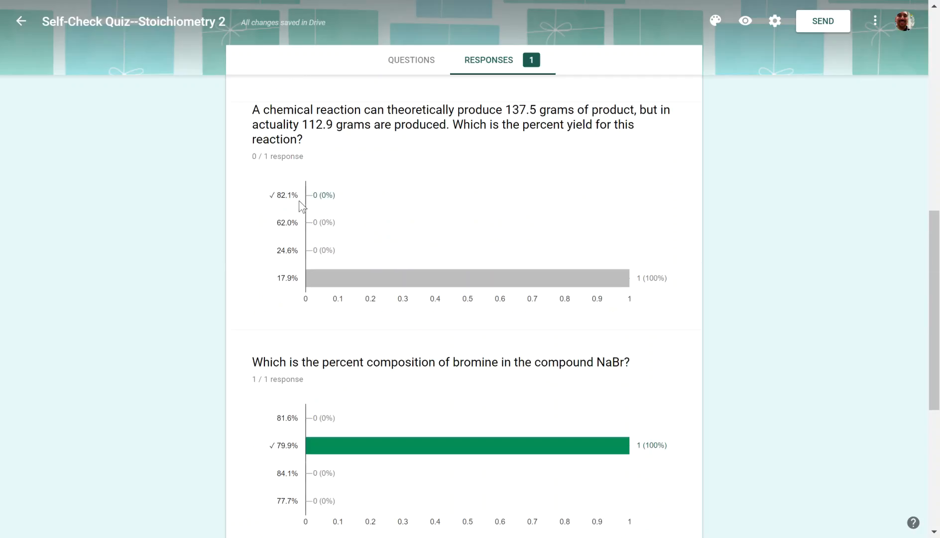
Compare the marked correct answers with the selected answers in the percent yield, NaBr and NaCl response charts
{"action": "mouse_move", "coordinate": [334, 281]}
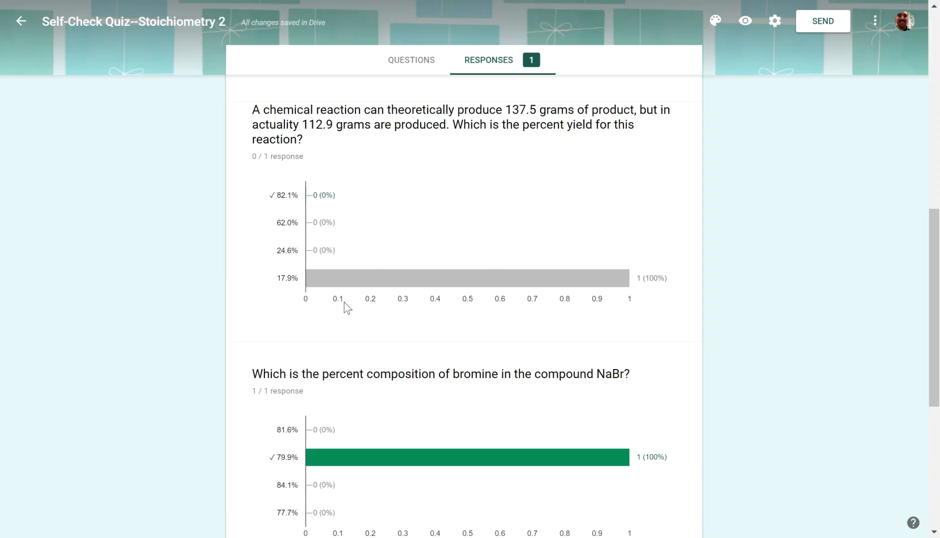
{"action": "mouse_move", "coordinate": [421, 270]}
{"action": "scroll", "coordinate": [872, 394], "scroll_direction": "down", "scroll_amount": 6}
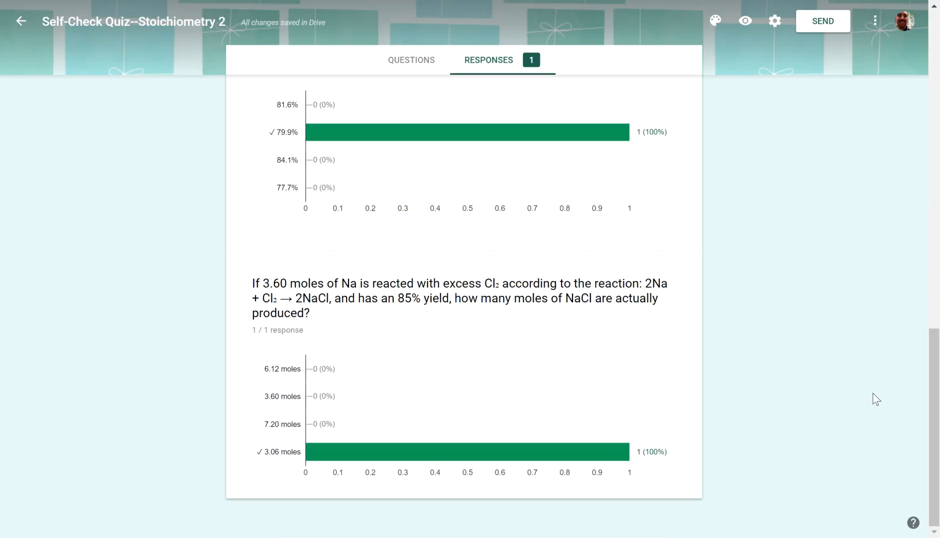
Show the responses individually and examine the respondent's total score, per-question points, correct answers and feedback
{"action": "scroll", "coordinate": [872, 393], "scroll_direction": "up", "scroll_amount": 15}
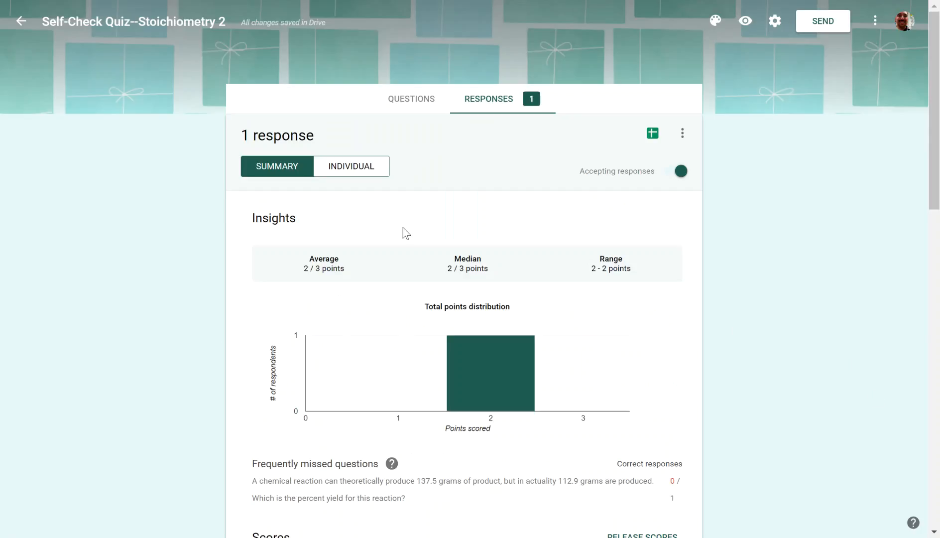
{"action": "left_click", "coordinate": [346, 172]}
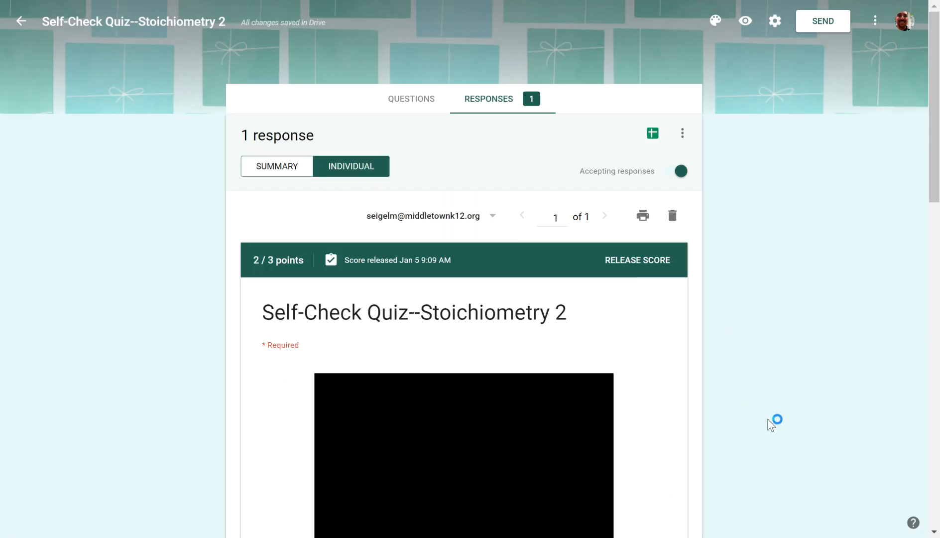
{"action": "scroll", "coordinate": [768, 419], "scroll_direction": "down", "scroll_amount": 9}
{"action": "scroll", "coordinate": [769, 424], "scroll_direction": "down", "scroll_amount": 2}
{"action": "right_click", "coordinate": [768, 424]}
{"action": "left_click", "coordinate": [741, 475]}
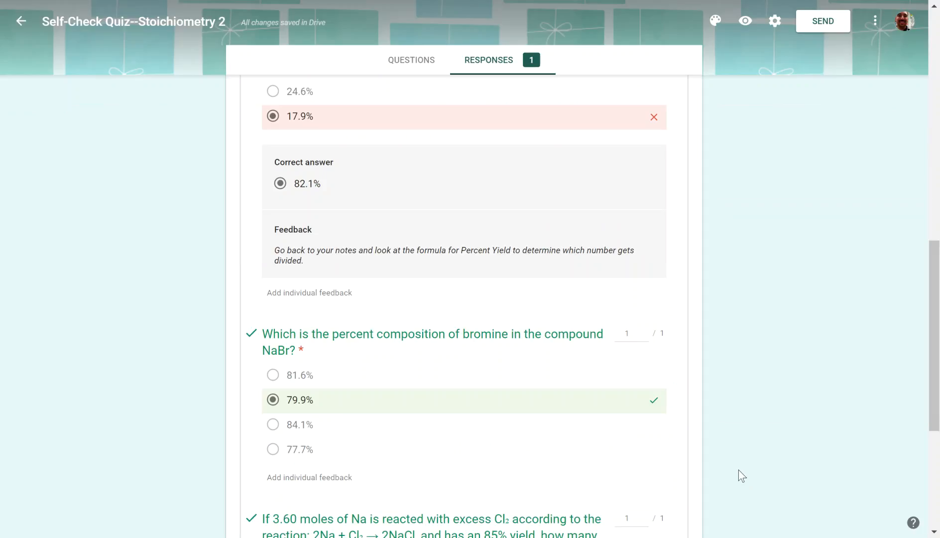
{"action": "scroll", "coordinate": [705, 399], "scroll_direction": "up", "scroll_amount": 12}
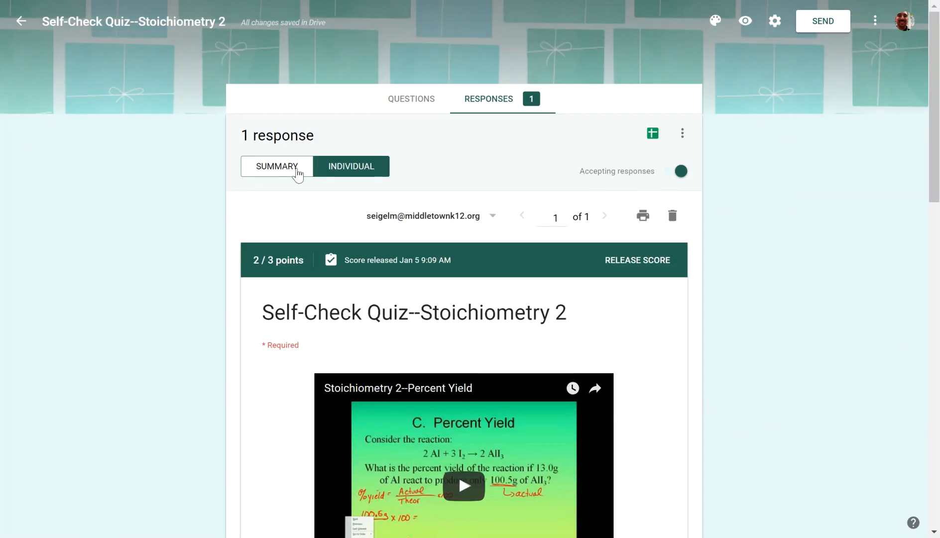
Return to the response summary and review the score insights and the answer charts for each question
{"action": "left_click", "coordinate": [297, 174]}
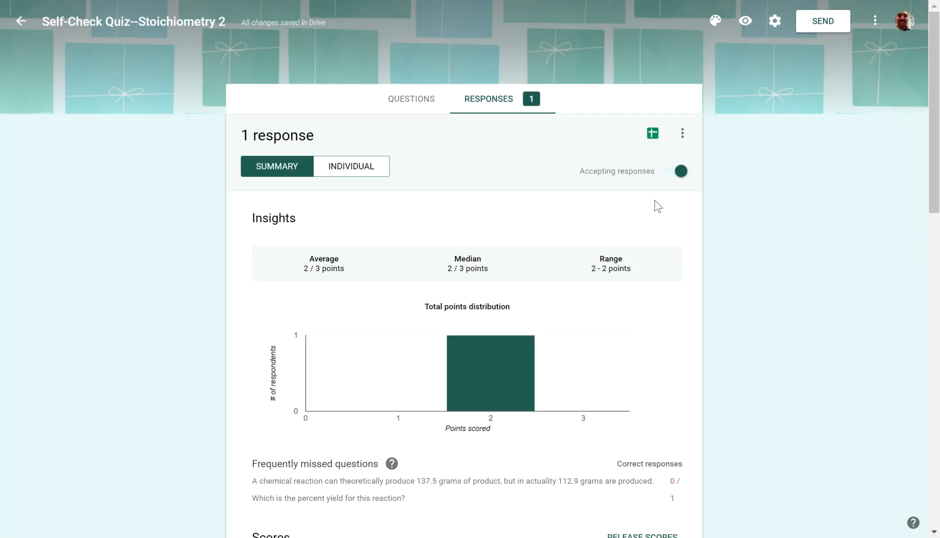
{"action": "scroll", "coordinate": [750, 312], "scroll_direction": "down", "scroll_amount": 10}
{"action": "scroll", "coordinate": [750, 313], "scroll_direction": "down", "scroll_amount": 5}
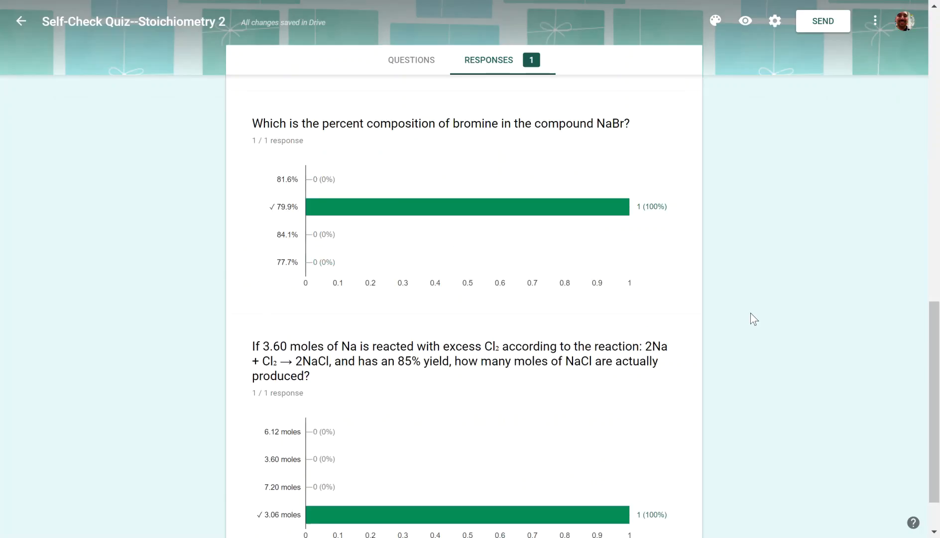